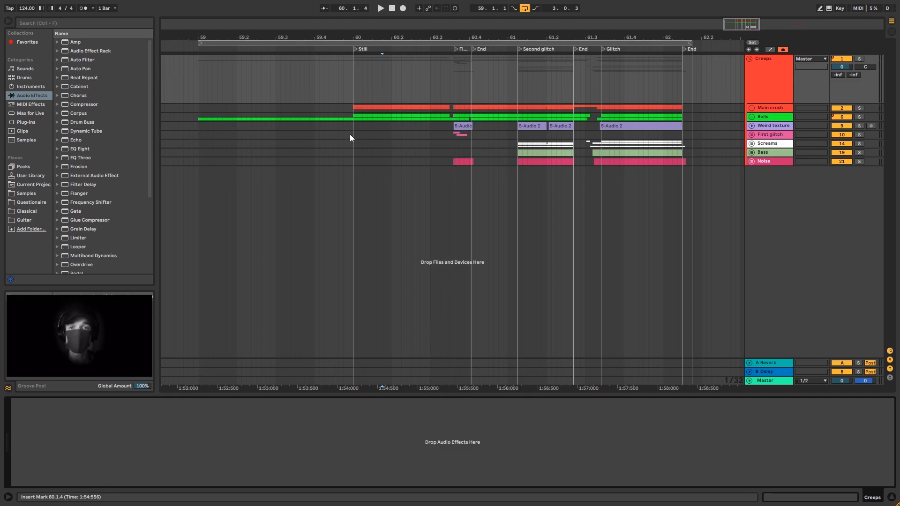
- Step through the arrangement's locators from Still and First glitch to Second glitch and its End
left_click(355, 44)
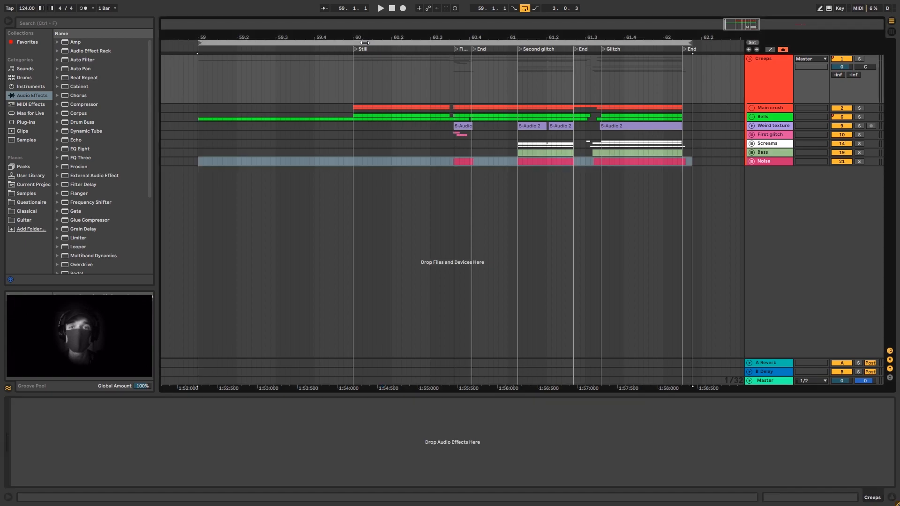
left_click(356, 49)
left_click(456, 50)
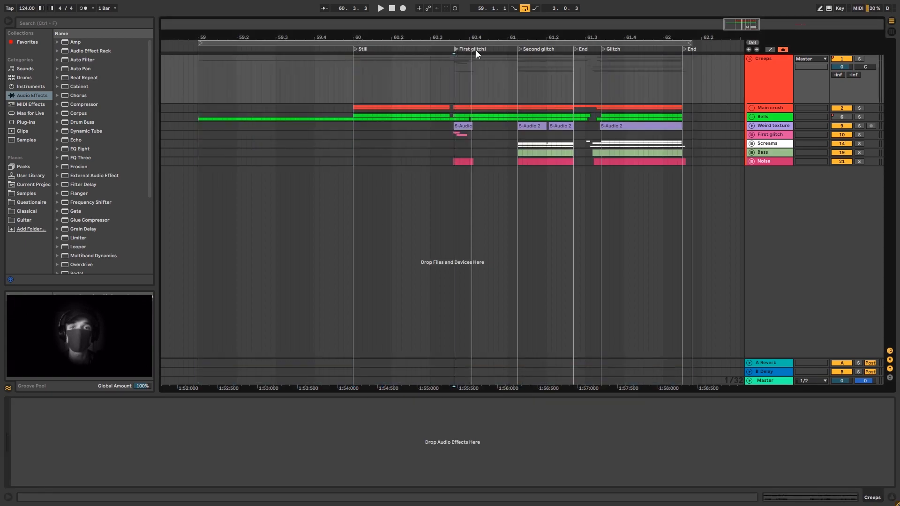
left_click(521, 48)
left_click(575, 49)
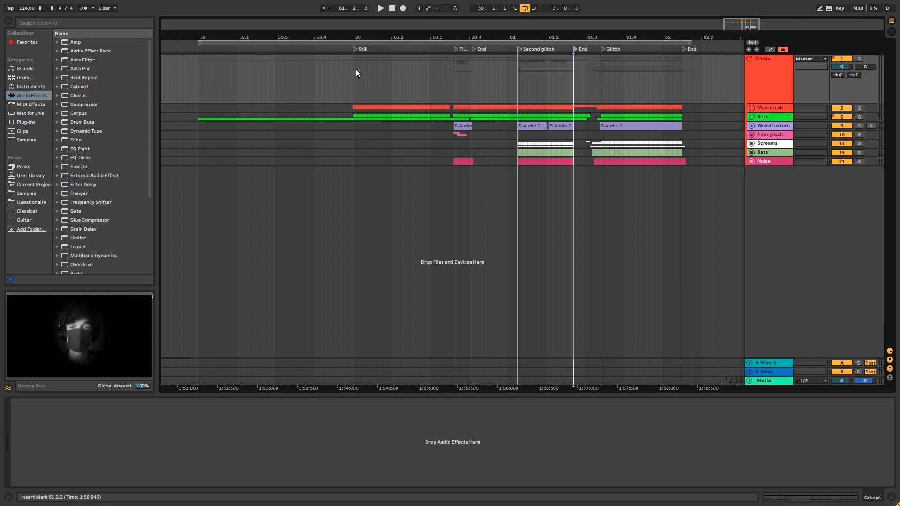
- Unfold the Main crush group and show the device chain of its Basic chord track
left_click(773, 125)
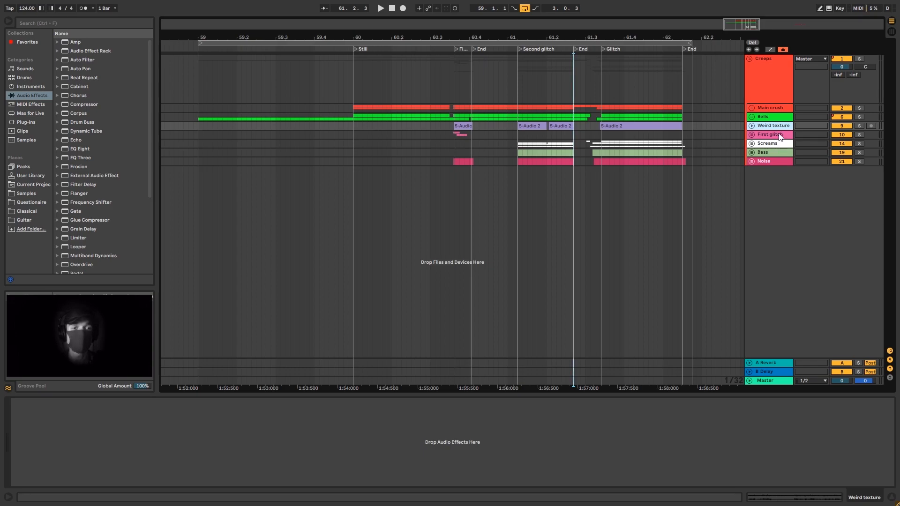
left_click(751, 107)
left_click(751, 108)
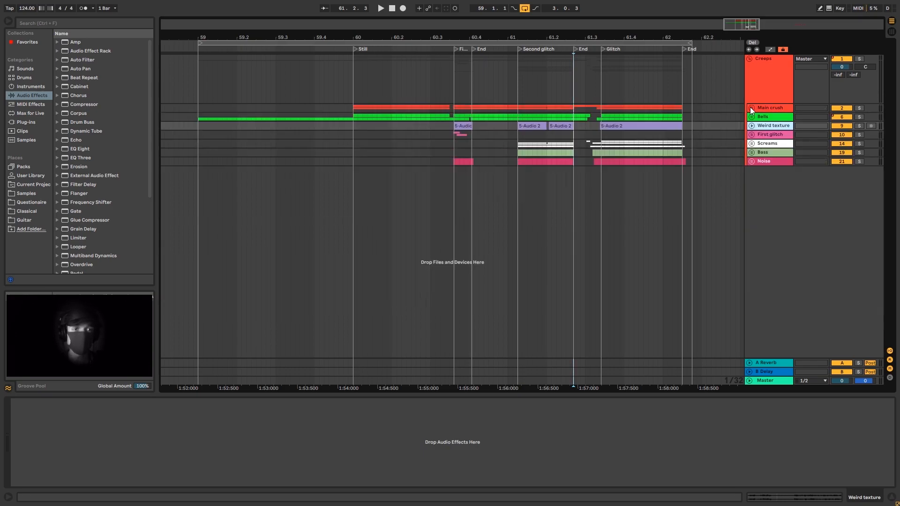
left_click(751, 107)
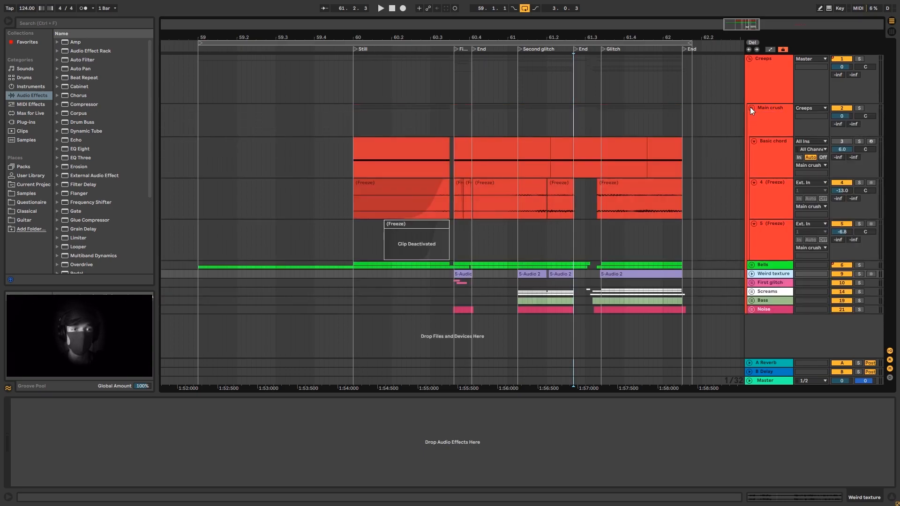
left_click(766, 141)
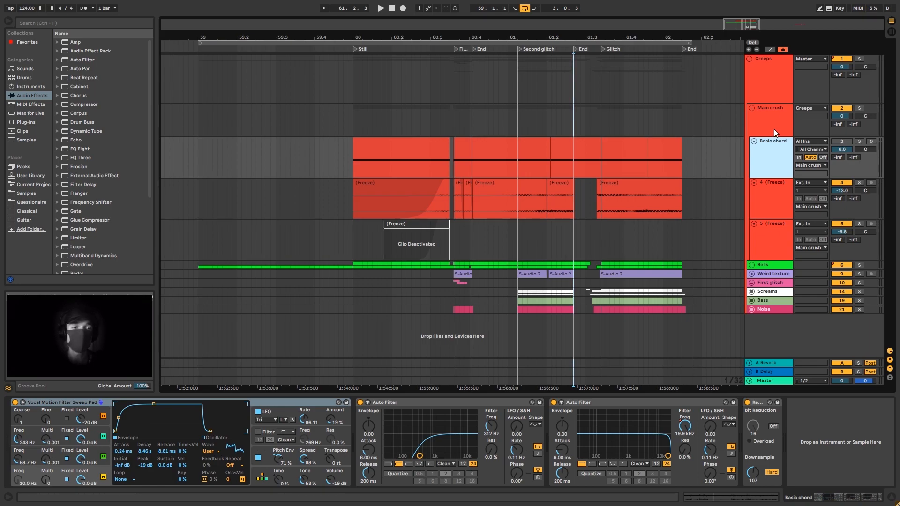
- Bypass the Redux on the Basic chord track and play the soloed track from its first clip
left_click(756, 404)
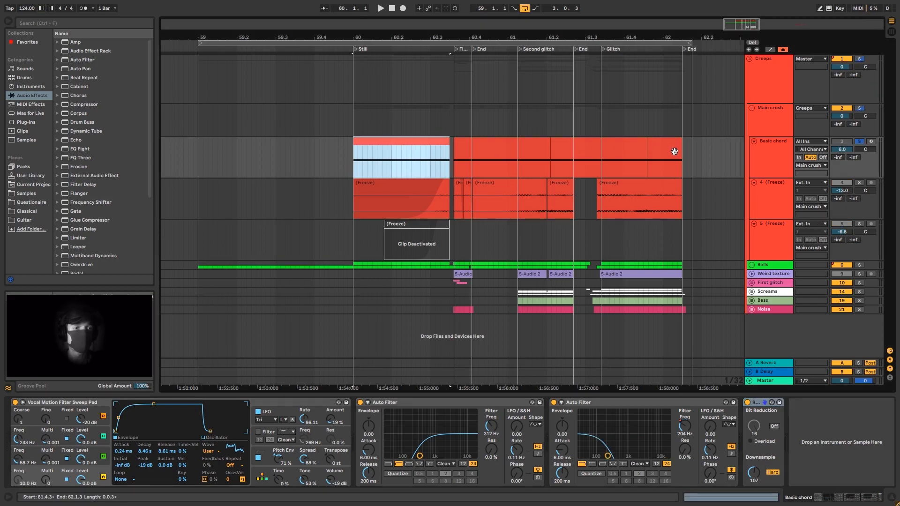
left_click(746, 402)
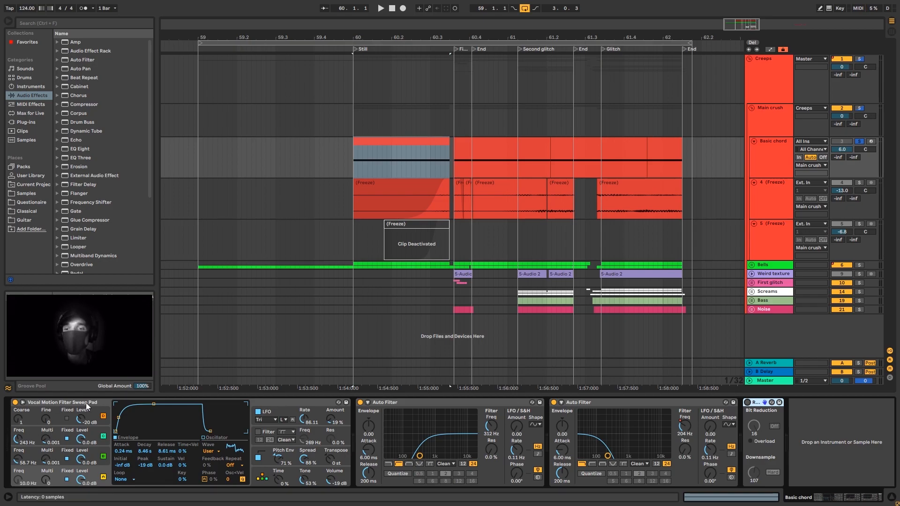
left_click(413, 144)
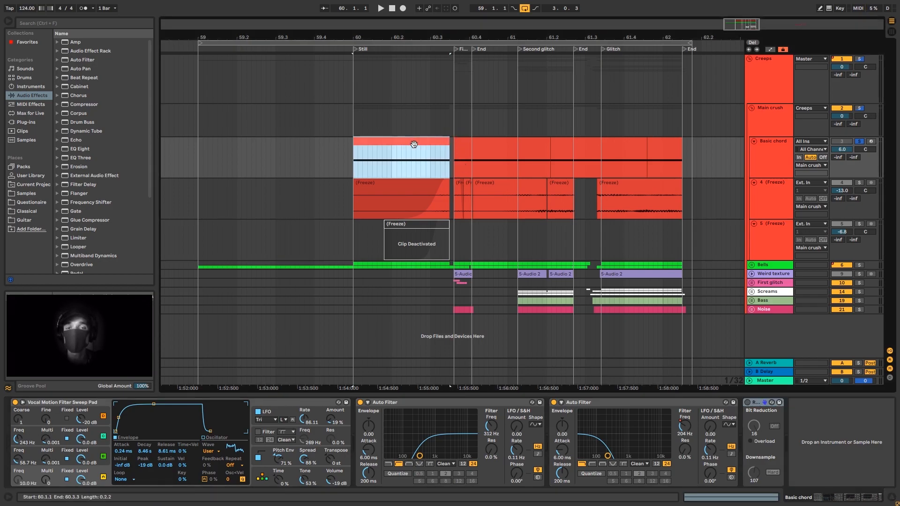
key("space")
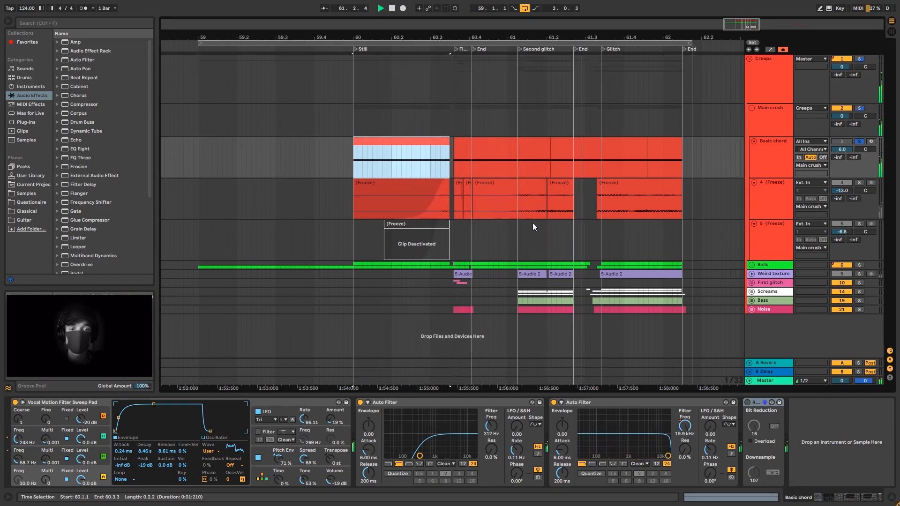
key("space")
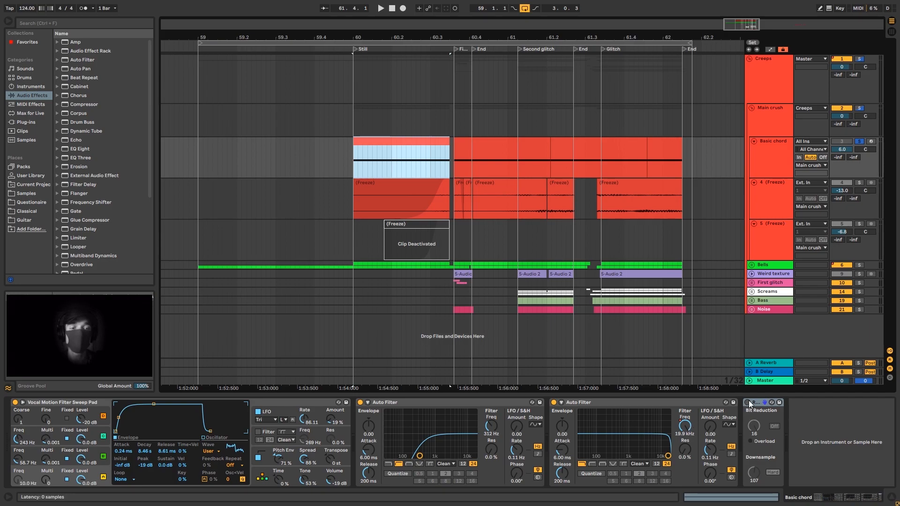
- Turn the Redux back on and play the Basic chord track from its first clip again
left_click(772, 472)
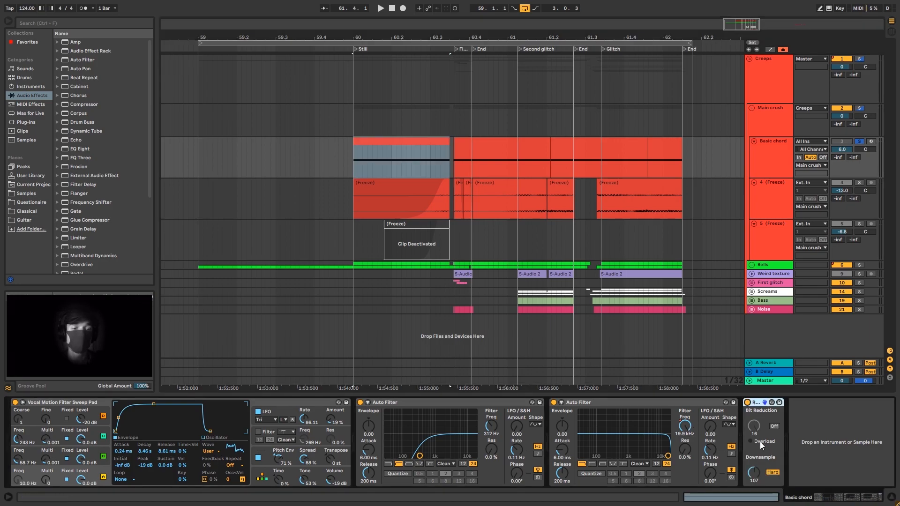
left_click(418, 146)
key("space")
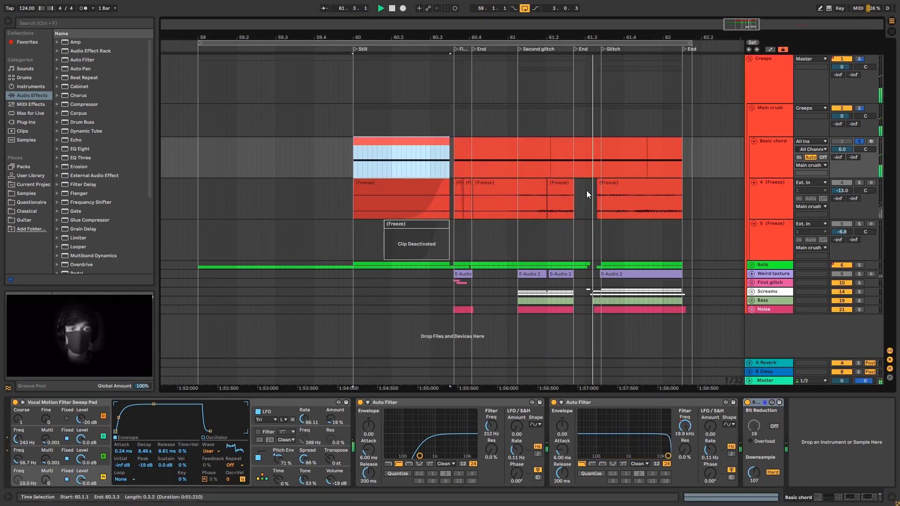
key("space")
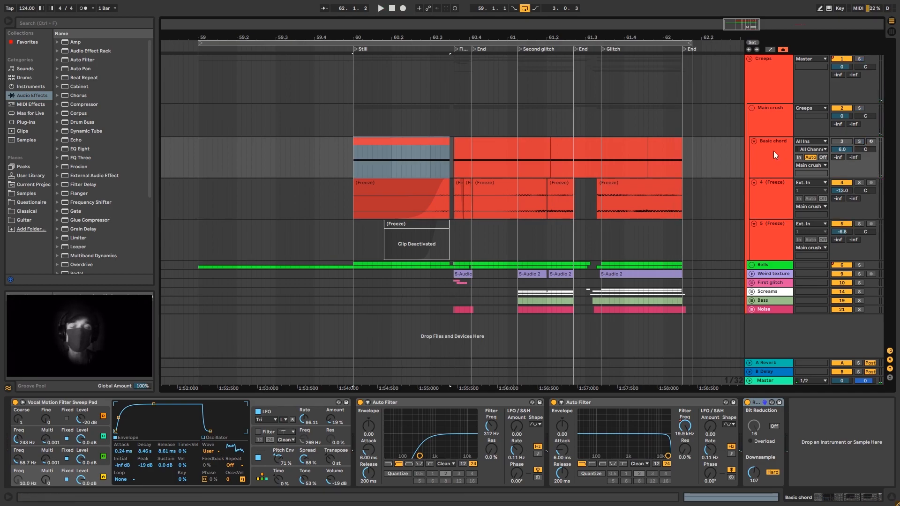
- Show the devices of the frozen track 4 in the Main crush group, solo it and play it
left_click(771, 195)
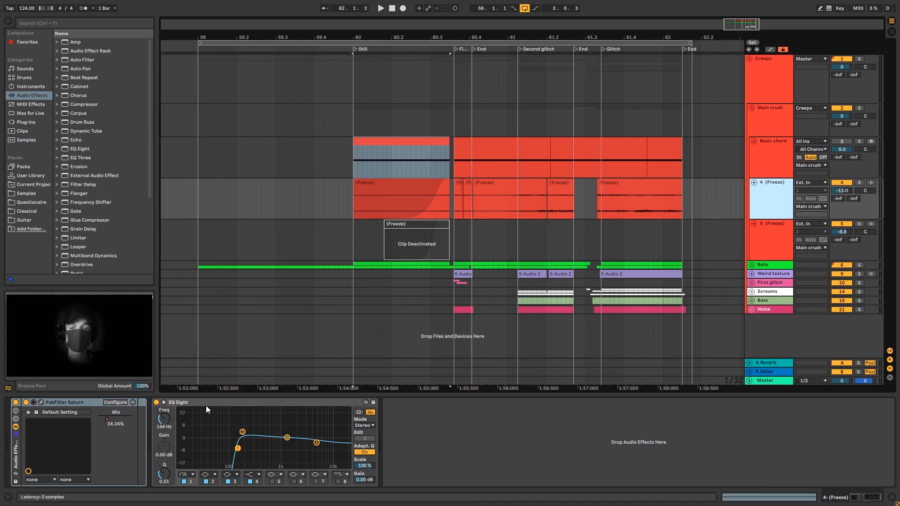
left_click(417, 188)
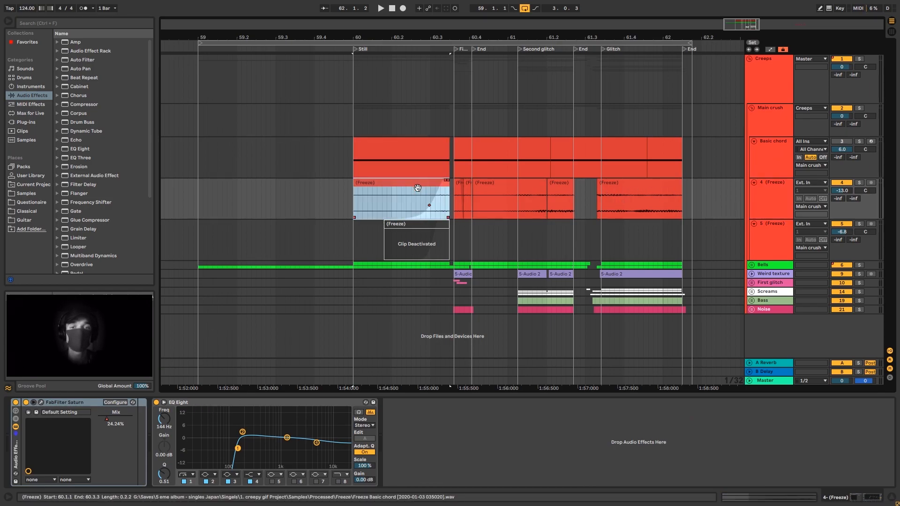
left_click(860, 182)
left_click(481, 194)
key("space")
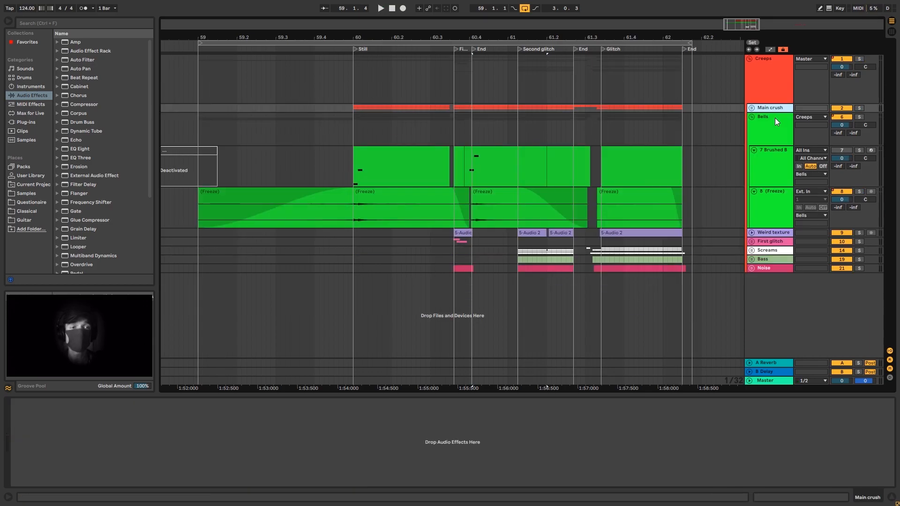
- Solo the Brushed Bell track in the Bells group and play it from the clip at the Still locator
left_click(371, 154)
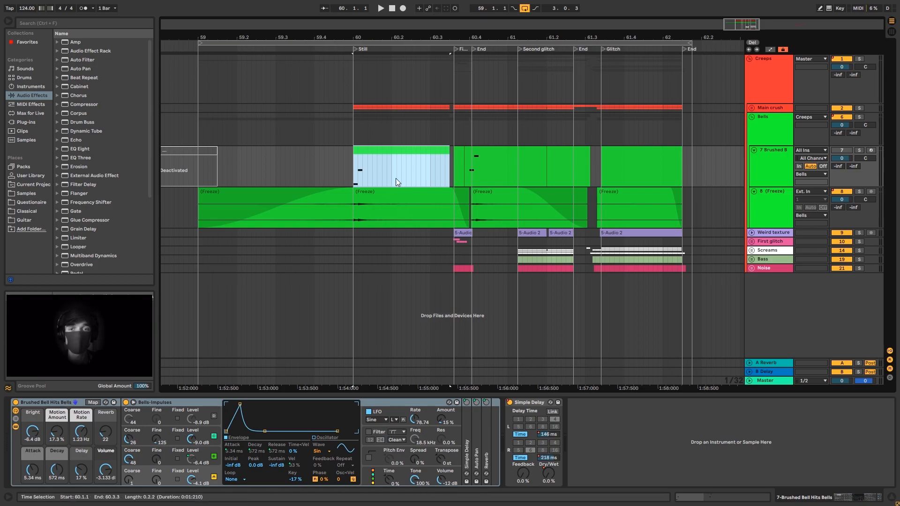
left_click(858, 151)
key("space")
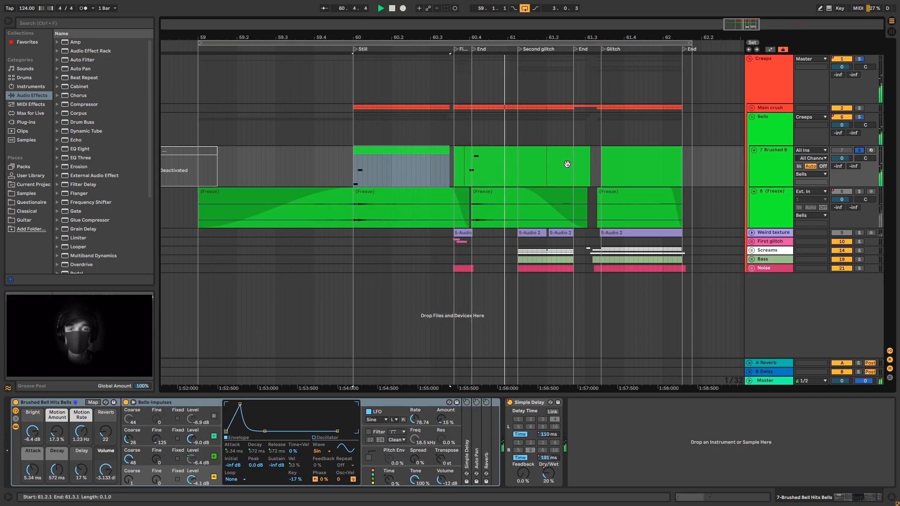
key("space")
- Open the Brushed Bell clip's notes and examine the two bell notes at its start
double_click(487, 167)
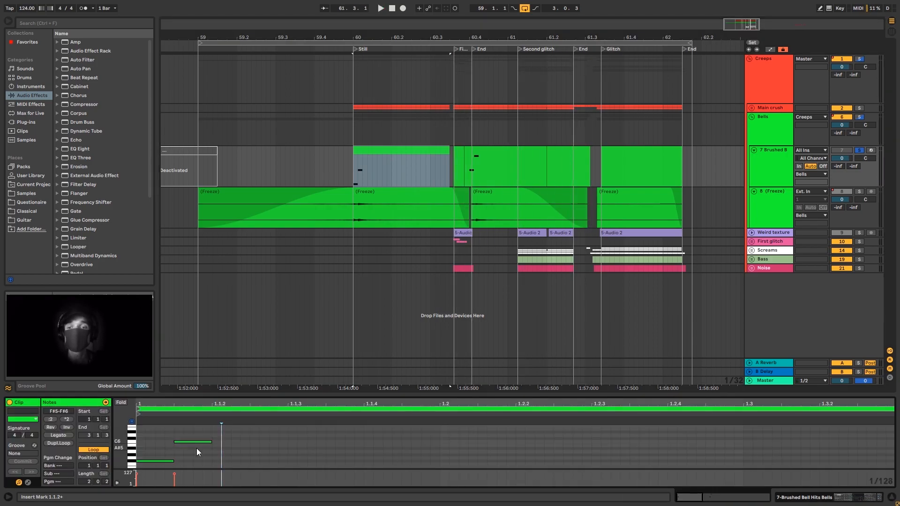
left_click(157, 445)
left_click(193, 441)
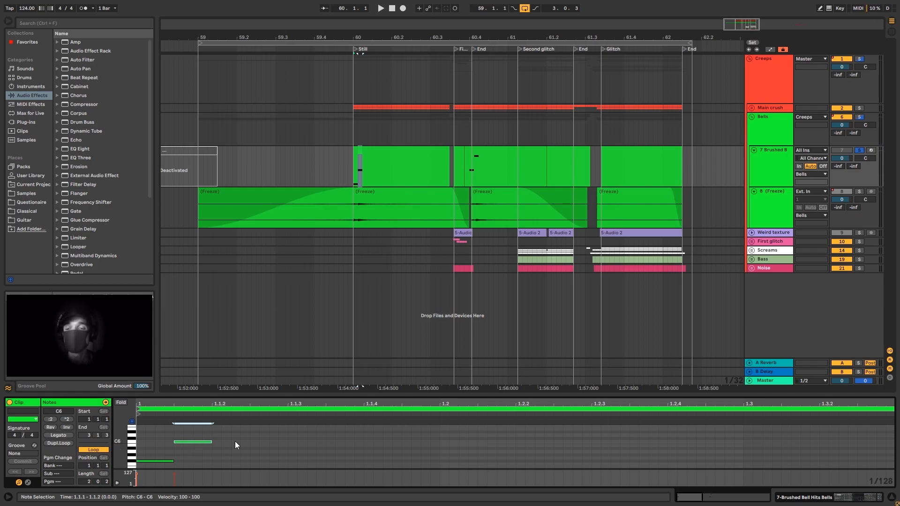
left_click(161, 449)
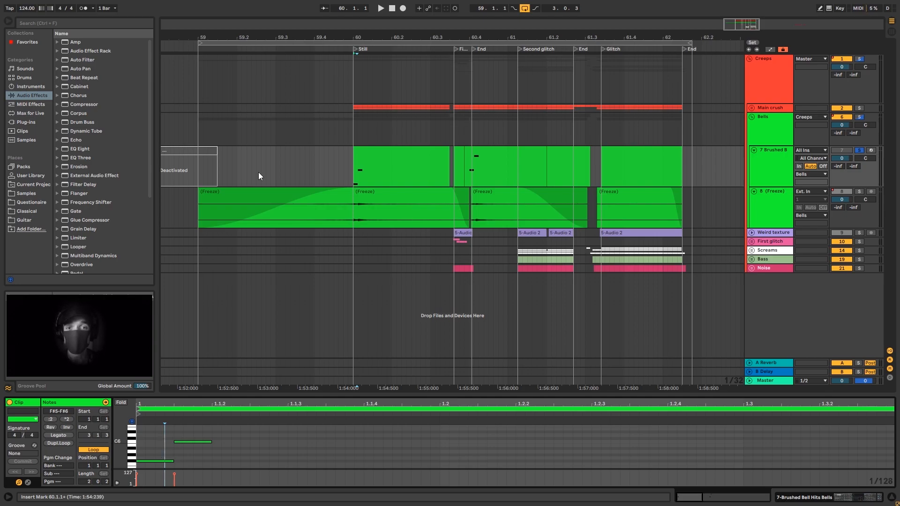
- Return to the Brushed Bell track's devices and choose Repitch mode for the Simple Delay
left_click(369, 151)
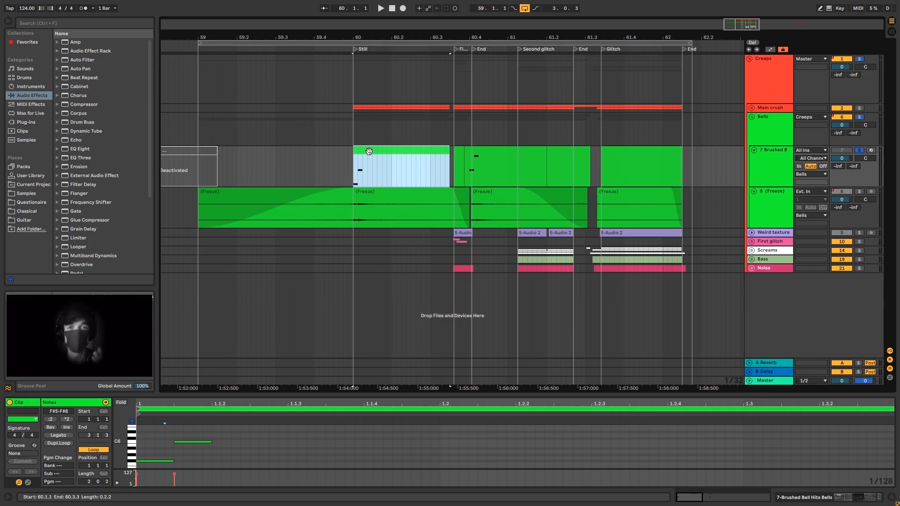
key("shift+Tab")
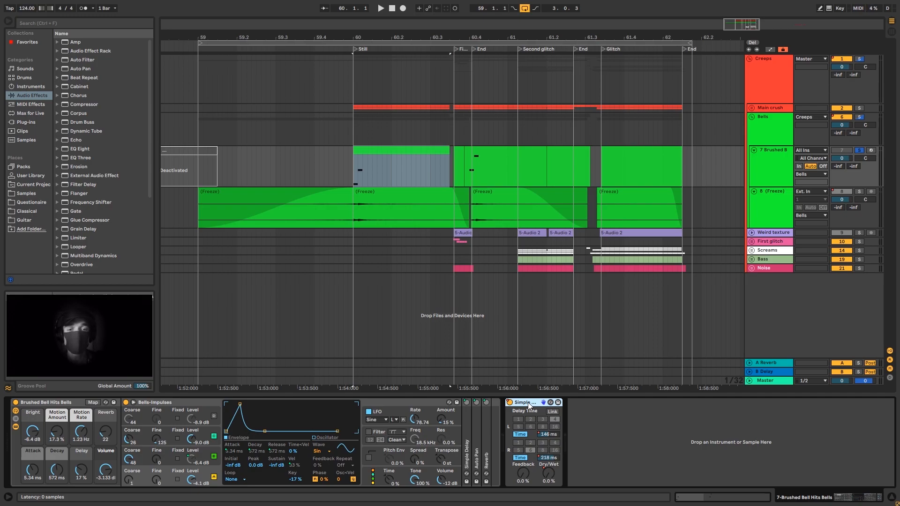
right_click(528, 401)
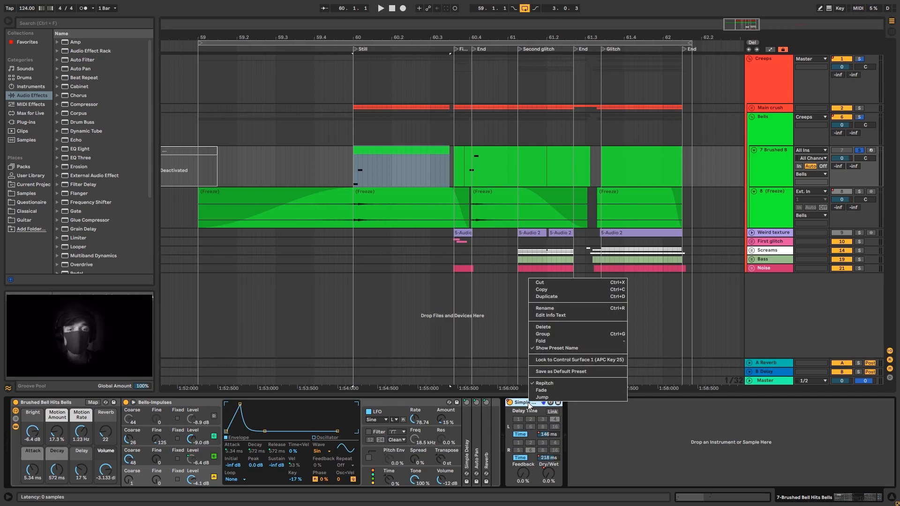
left_click(546, 383)
- Show the automation of the Simple Delay's left delay time on the Brushed Bell track, and hide it again
left_click(548, 433)
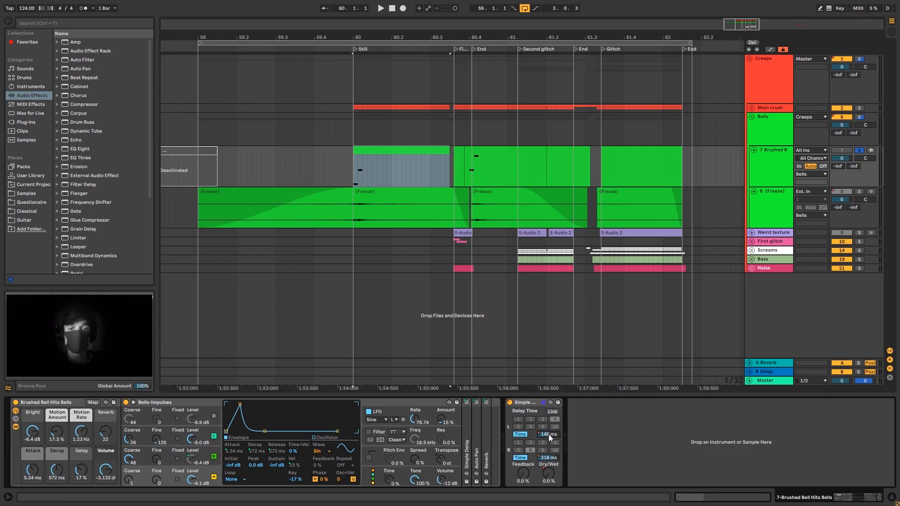
key("a")
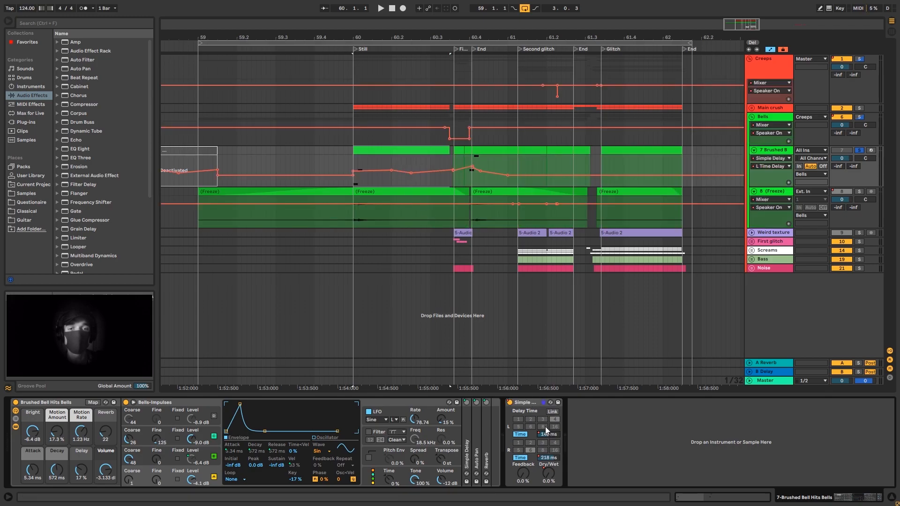
key("a")
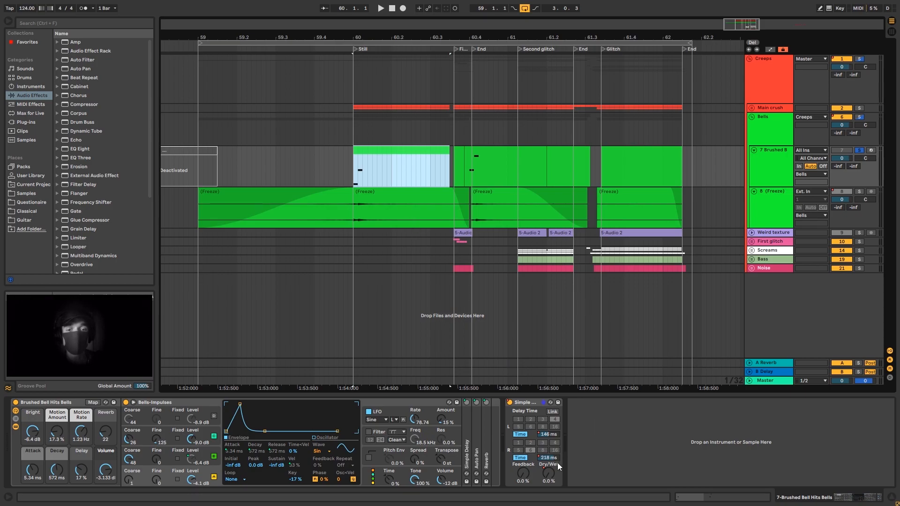
- Examine the Simple Delay's Dry/Wet automation on the Brushed Bell track, and return to the clip view
key("a")
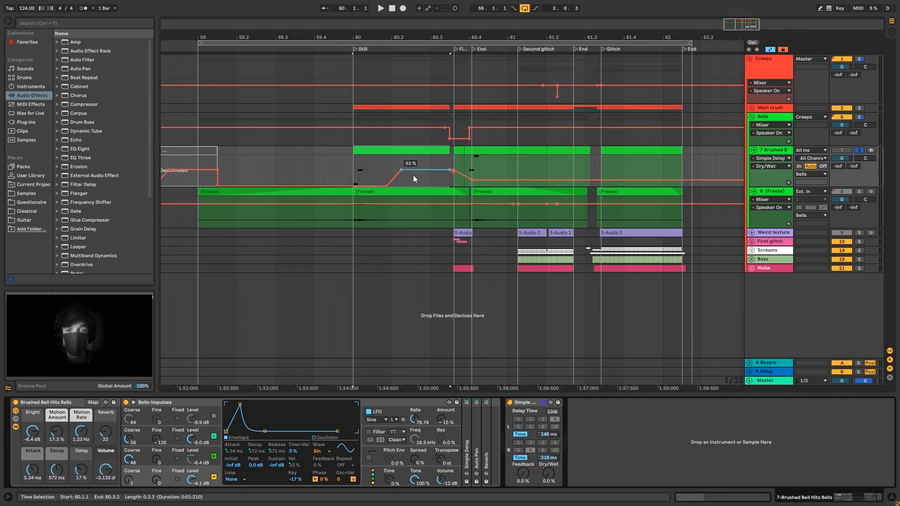
key("a")
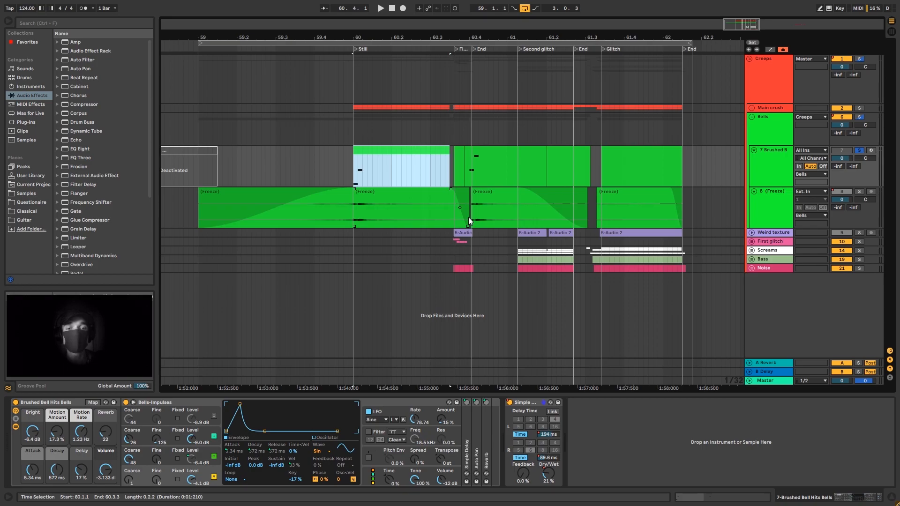
key("a")
key("a")
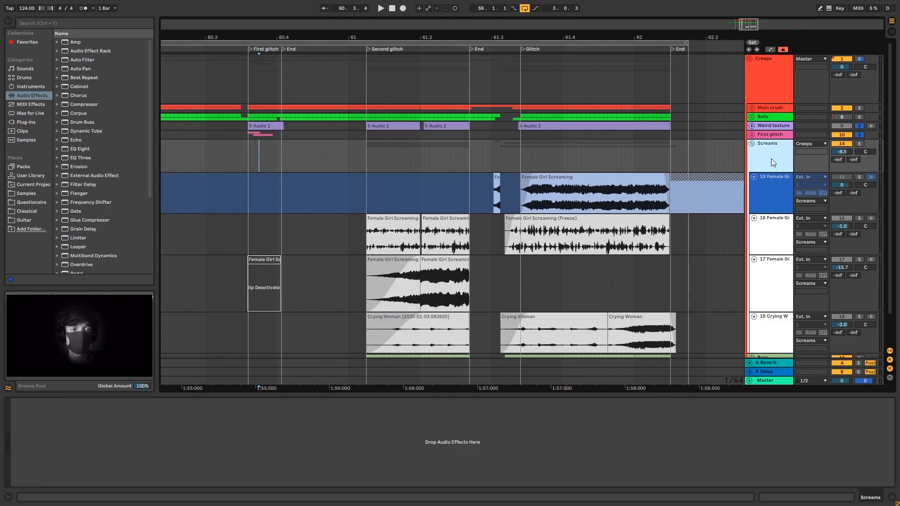
- Solo track 15 in the Screams group and play its Female Girl Screaming clip at the Glitch locator
scroll(693, 178, "down", 3)
left_click(577, 144)
left_click(557, 144)
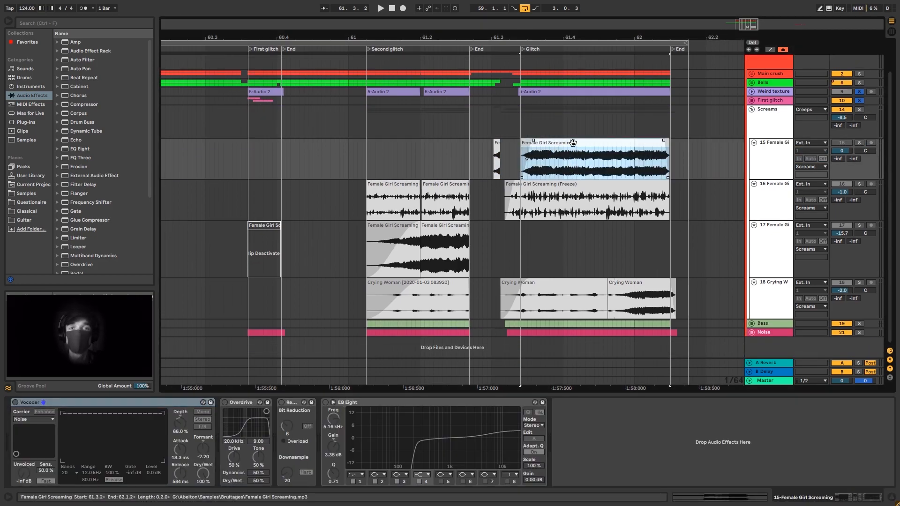
left_click(859, 143)
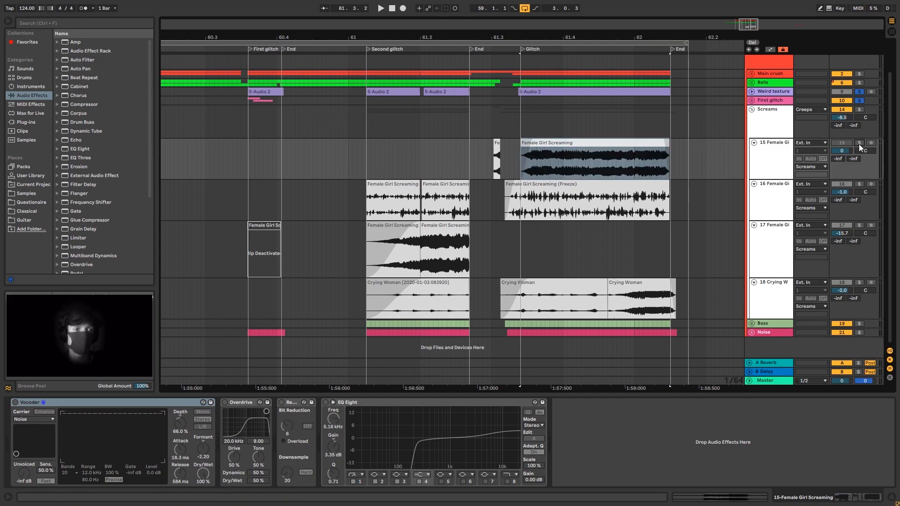
left_click(573, 148)
key("space")
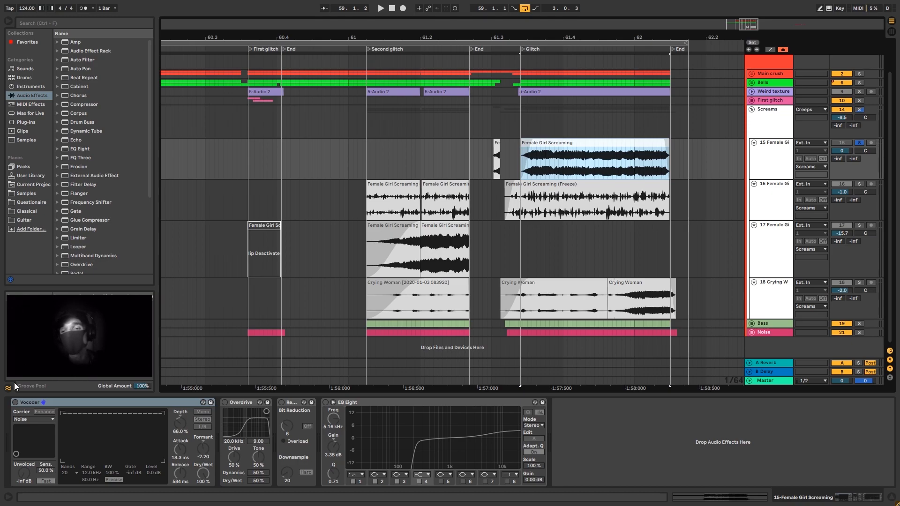
- Switch on the Vocoder, Overdrive, Redux and EQ Eight on track 15 in turn, playing its Female Girl Screaming clip
left_click(15, 402)
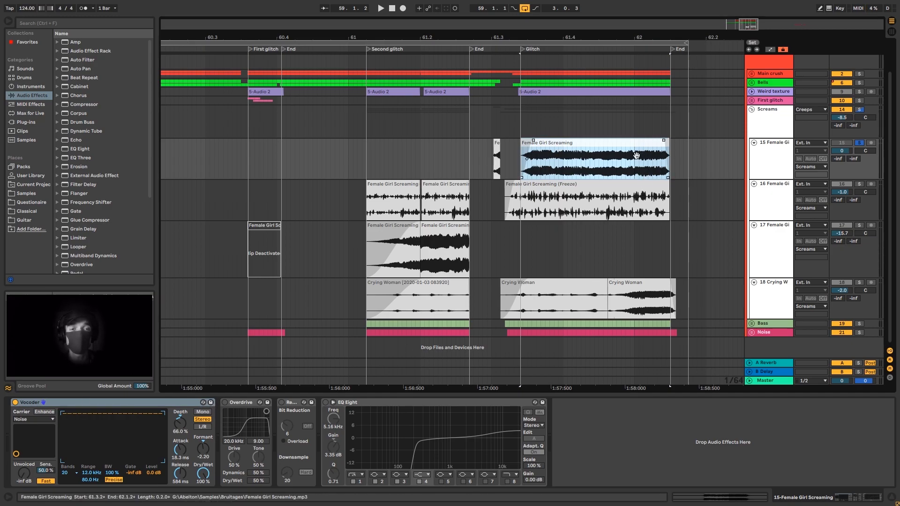
key("space")
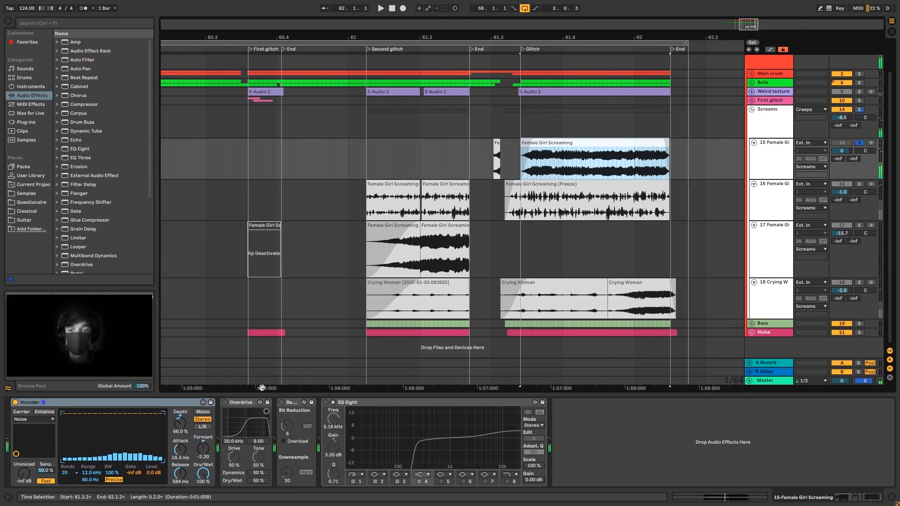
left_click(226, 402)
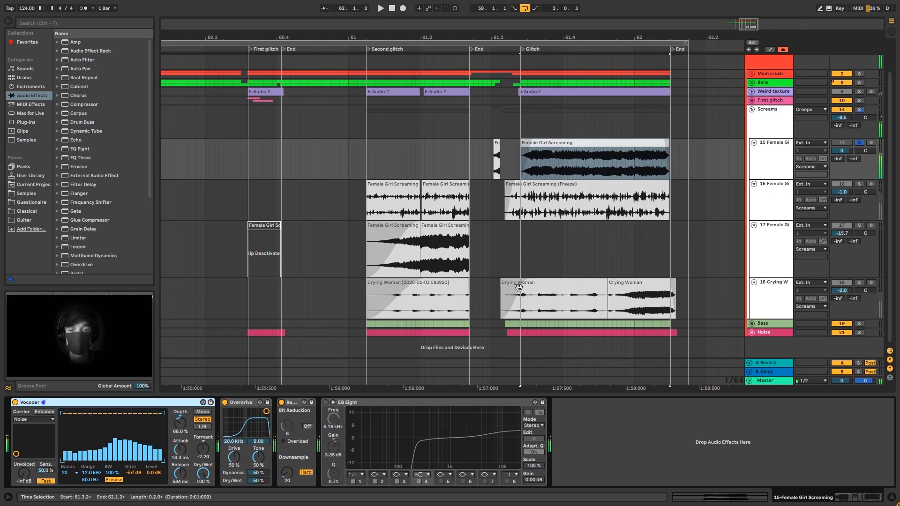
left_click(324, 402)
left_click(592, 149)
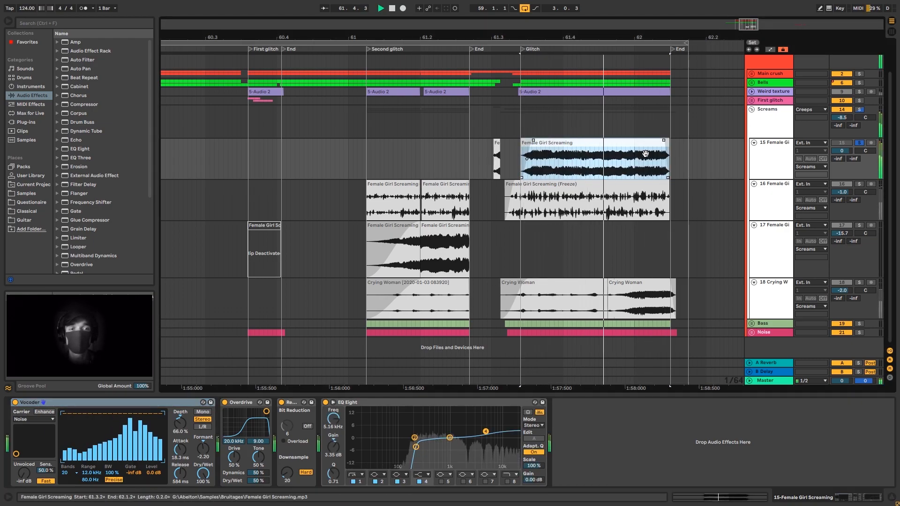
- Unsolo track 15, solo track 16 instead and select its first Female Girl Screaming clip at the Second glitch locator
left_click(786, 165)
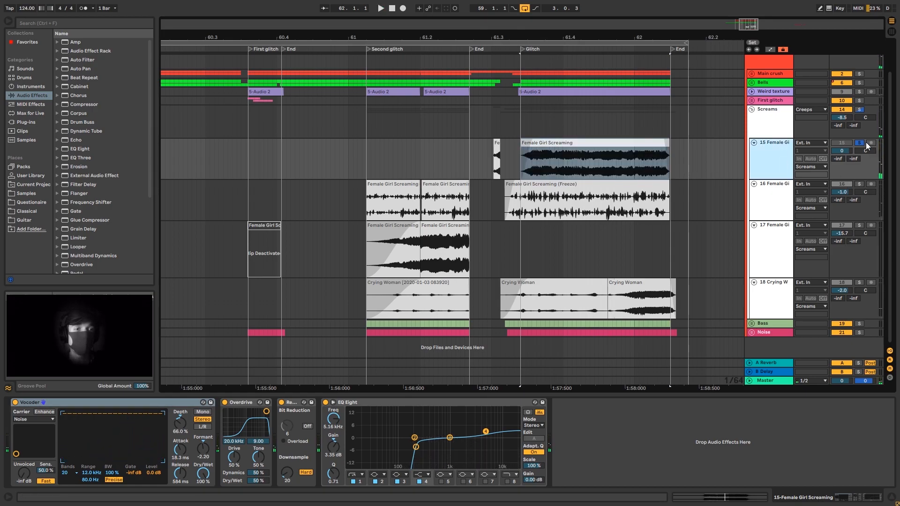
left_click(859, 143)
left_click(786, 198)
left_click(859, 184)
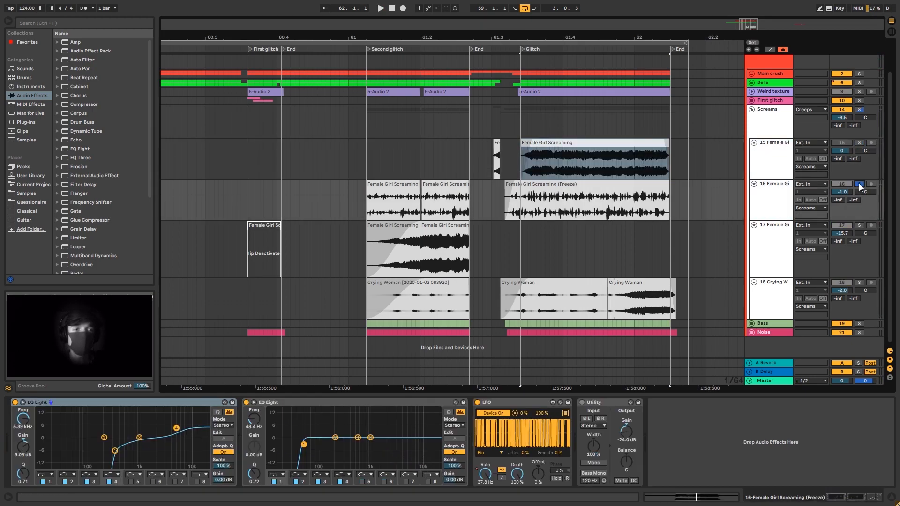
left_click(384, 186)
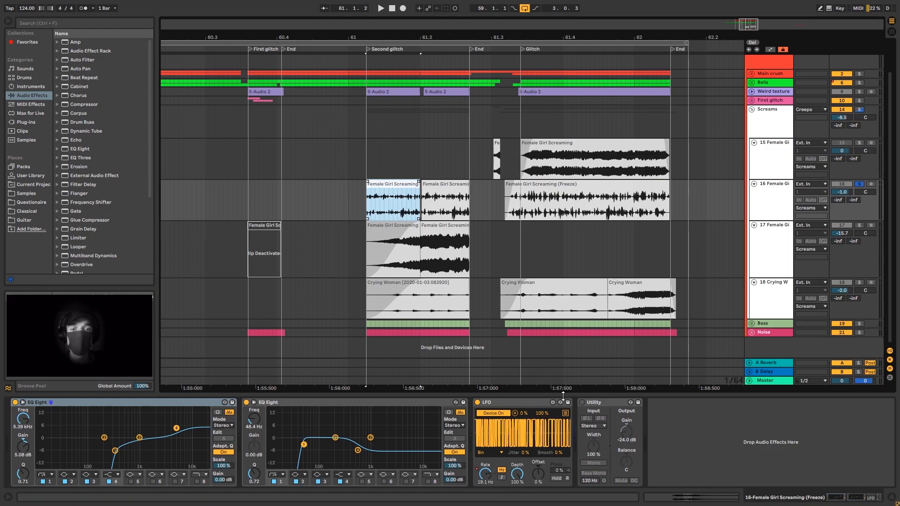
- Bypass track 16's LFO, select the Female Girl Screaming (Freeze) clip, and switch the LFO back on
left_click(477, 402)
left_click(529, 194)
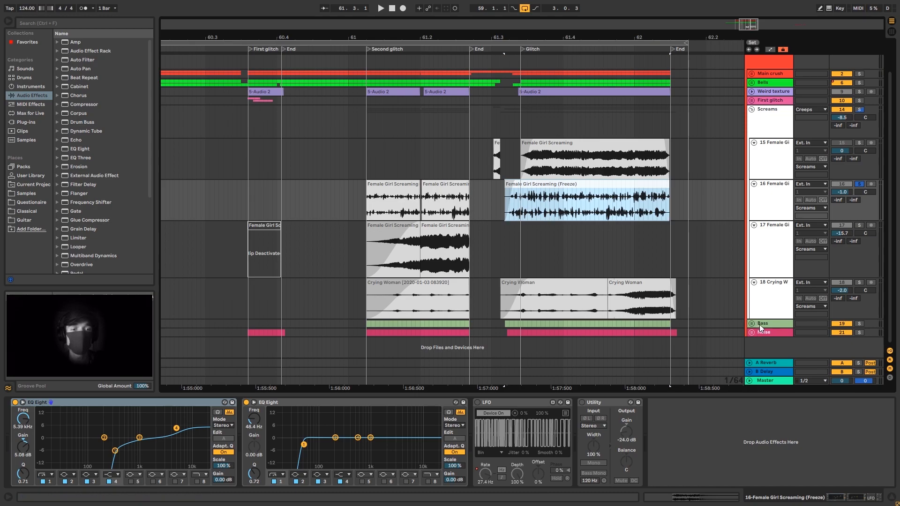
left_click(477, 402)
left_click(477, 402)
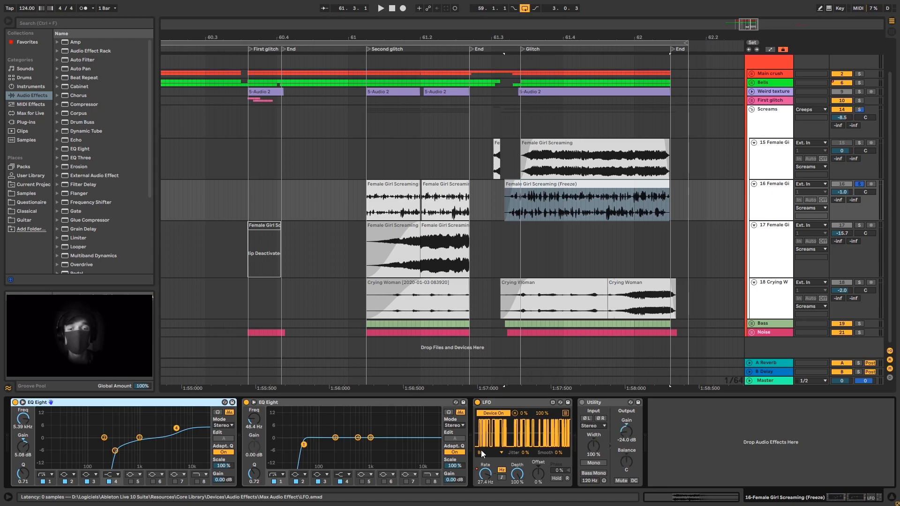
left_click(582, 402)
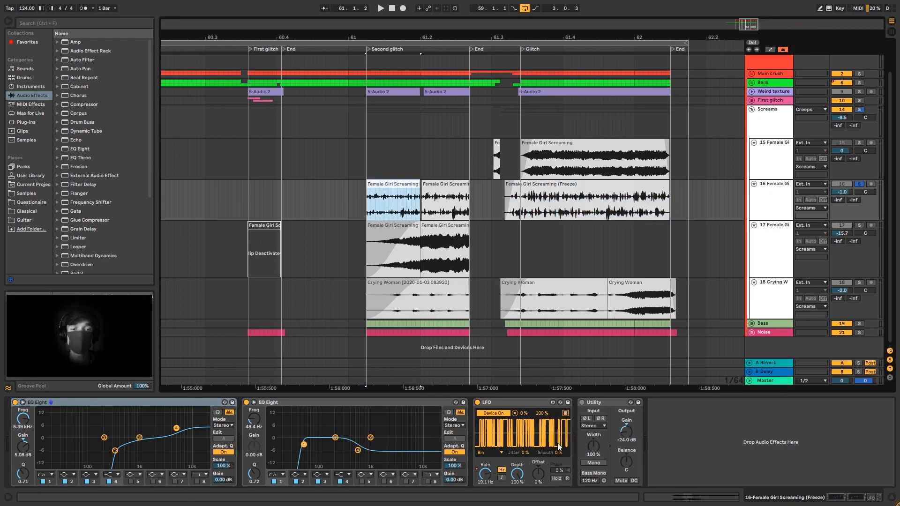
- Show the automation of the LFO's Rate on track 16, and hide it again
key("a")
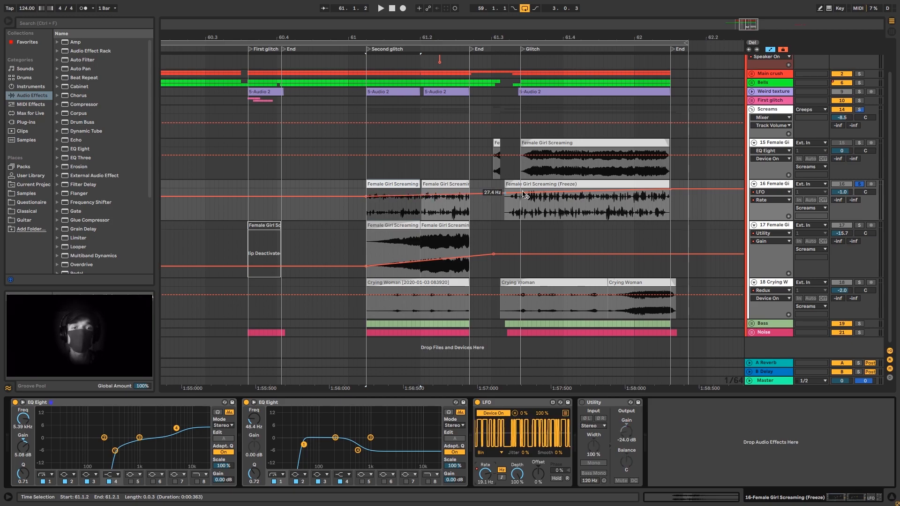
key("a")
- Play track 16's first Female Girl Screaming clip at Second glitch, bypassing the LFO during playback to compare the sound
left_click(393, 187)
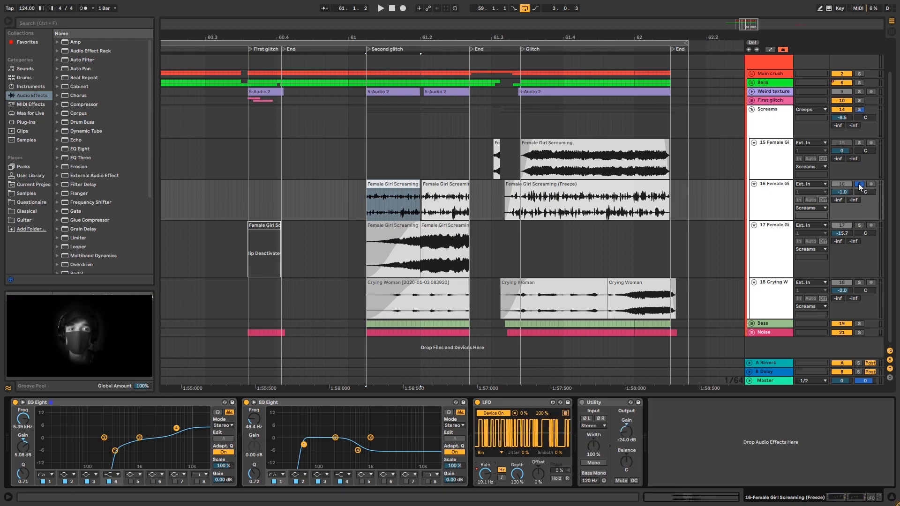
key("space")
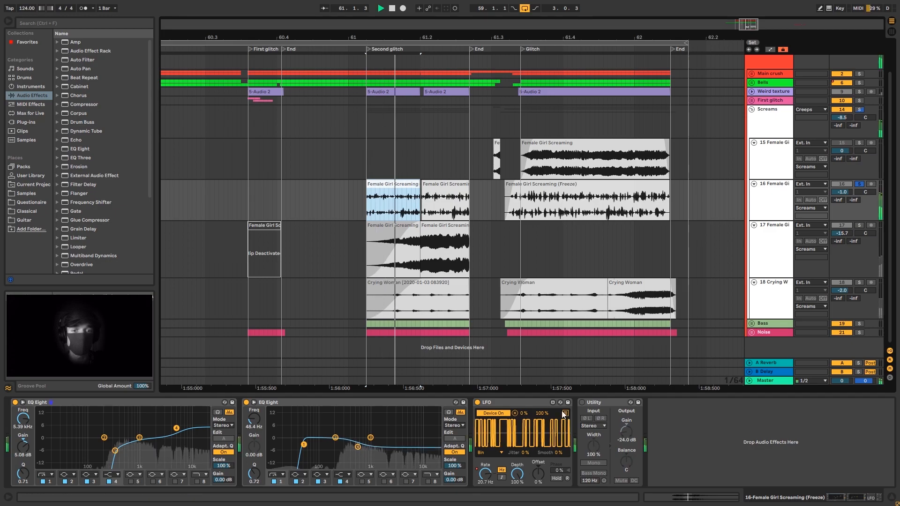
left_click(476, 402)
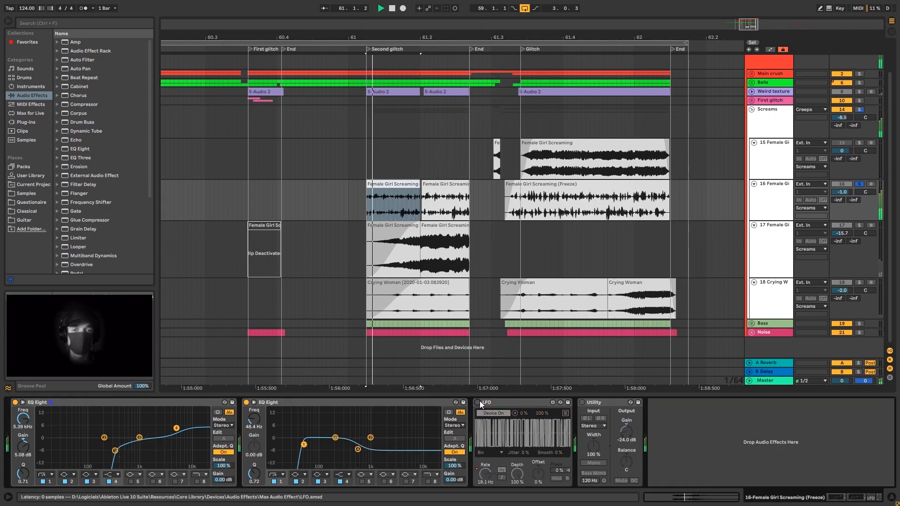
key("space")
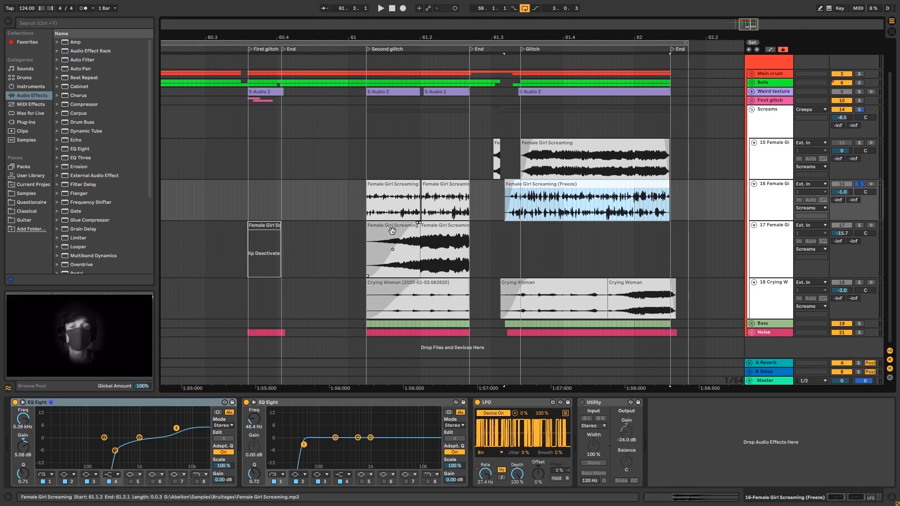
- Paste a copy of the Crying Woman clip into empty space after the Glitch section on track 18, and extend its edges to reveal the long sample
left_click(412, 282)
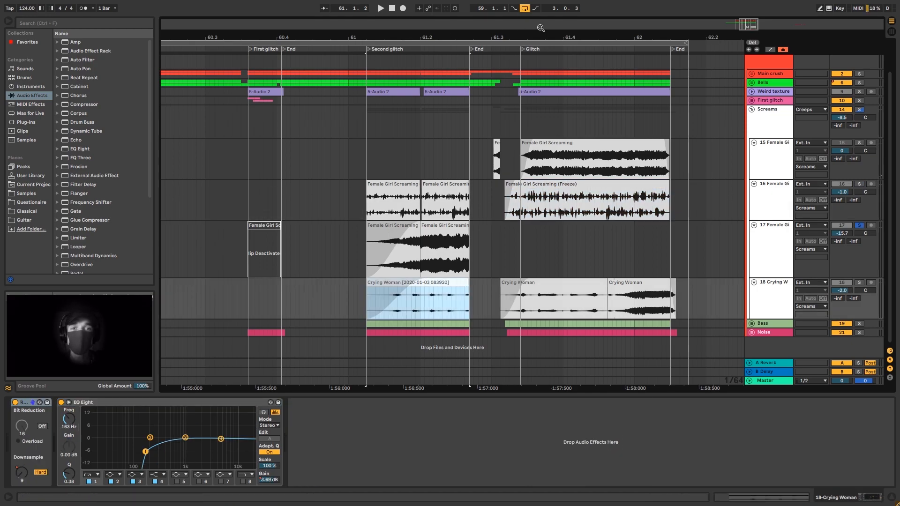
left_click_drag(736, 26, 528, 197)
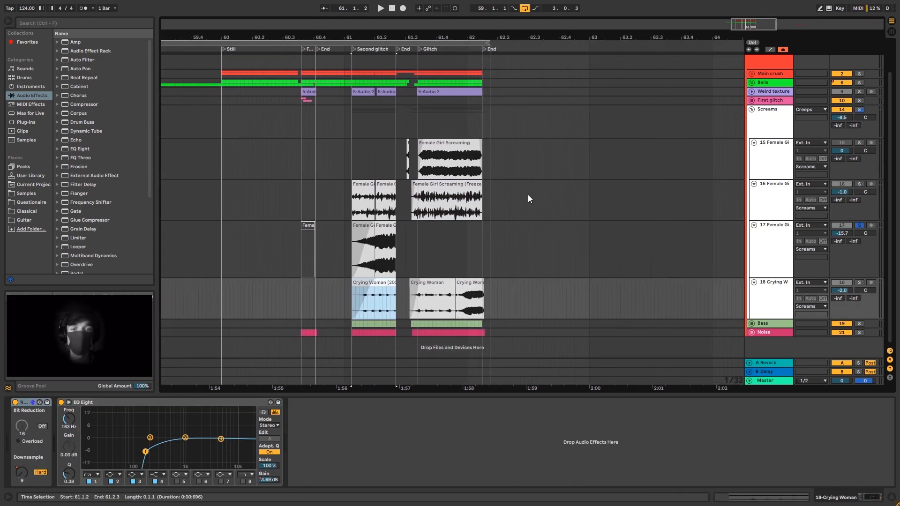
left_click(431, 287)
left_click(579, 299)
key("ctrl+v")
left_click_drag(624, 300, 708, 299)
left_click_drag(465, 300, 475, 300)
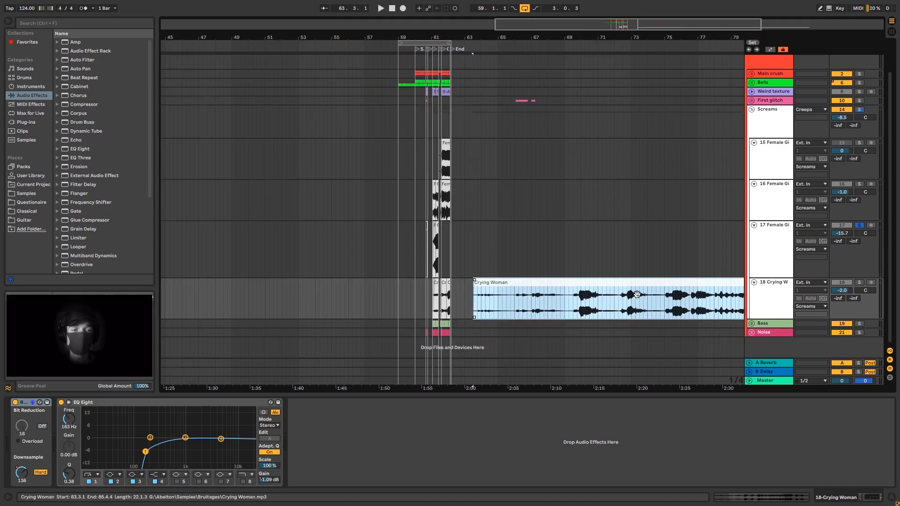
- Solo track 18, check the extended Crying Woman clip's sample settings, and play it with Redux bypassed
left_click(860, 283)
left_click(709, 292)
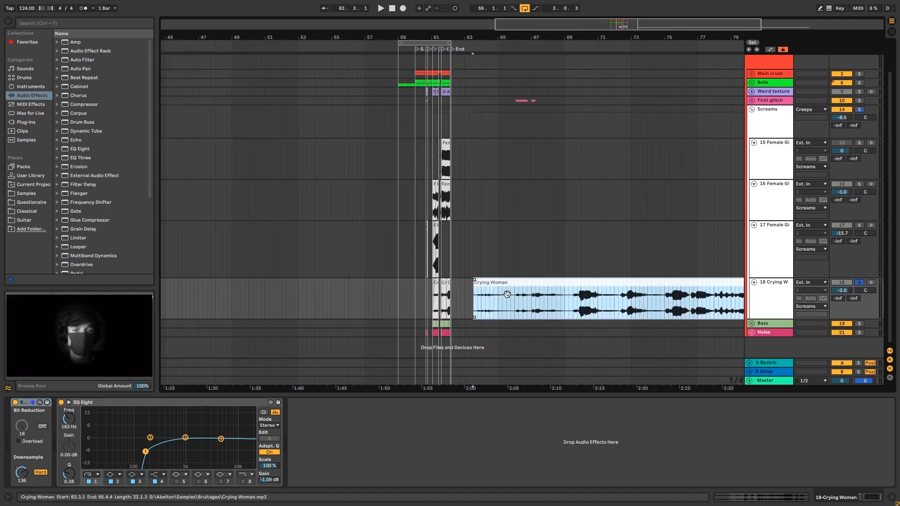
left_click(793, 494)
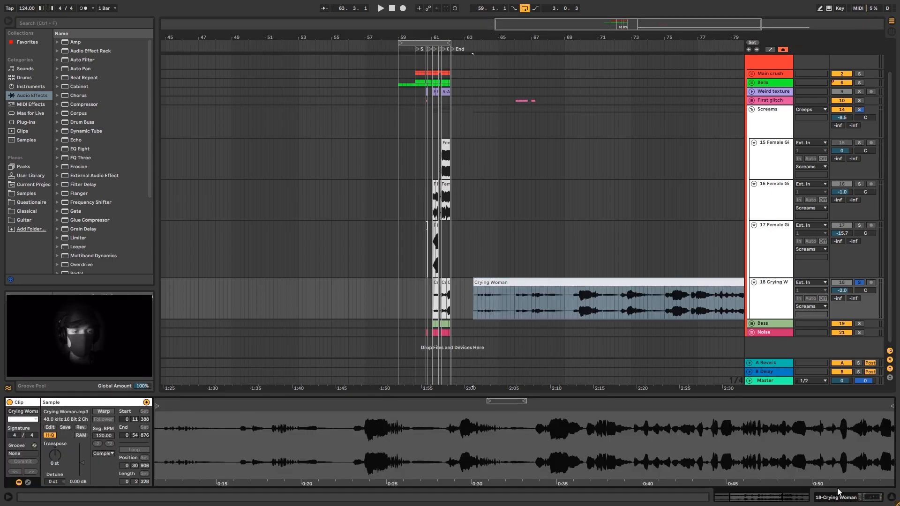
left_click(854, 498)
key("space")
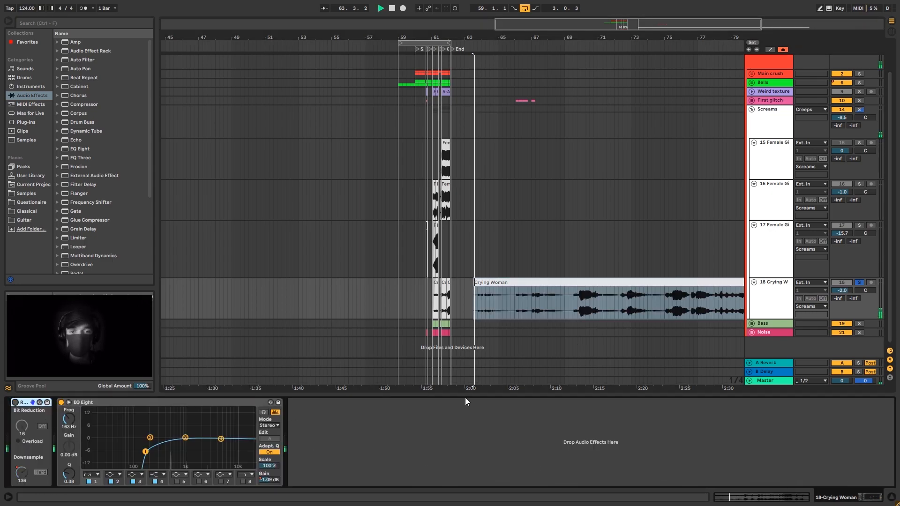
left_click_drag(840, 292, 840, 289)
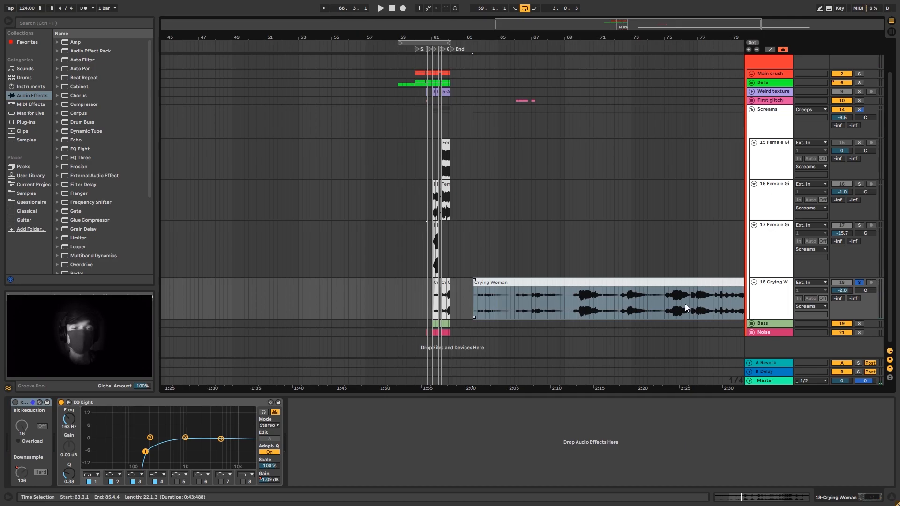
- Delete the extended Crying Woman copy from track 18
left_click(580, 294)
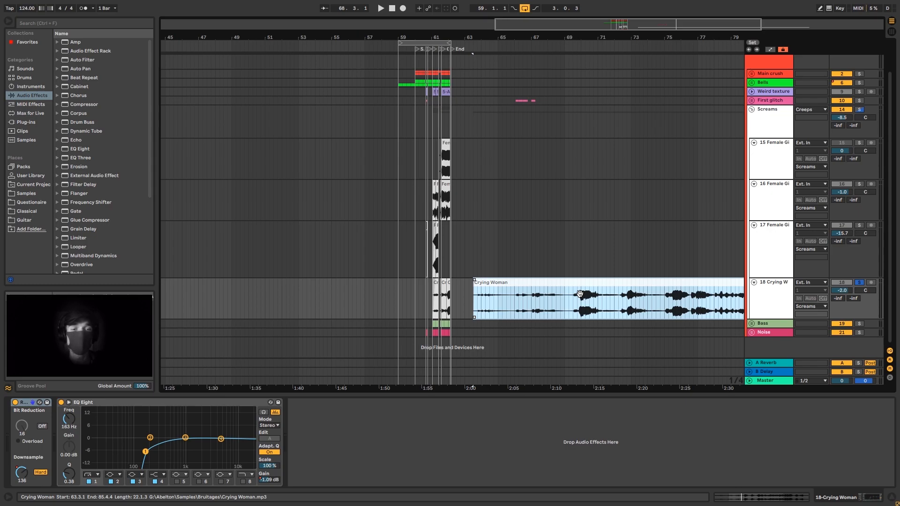
mouse_move(621, 22)
left_mouse_down()
mouse_move(621, 33)
mouse_move(637, 33)
mouse_move(639, 23)
left_mouse_up()
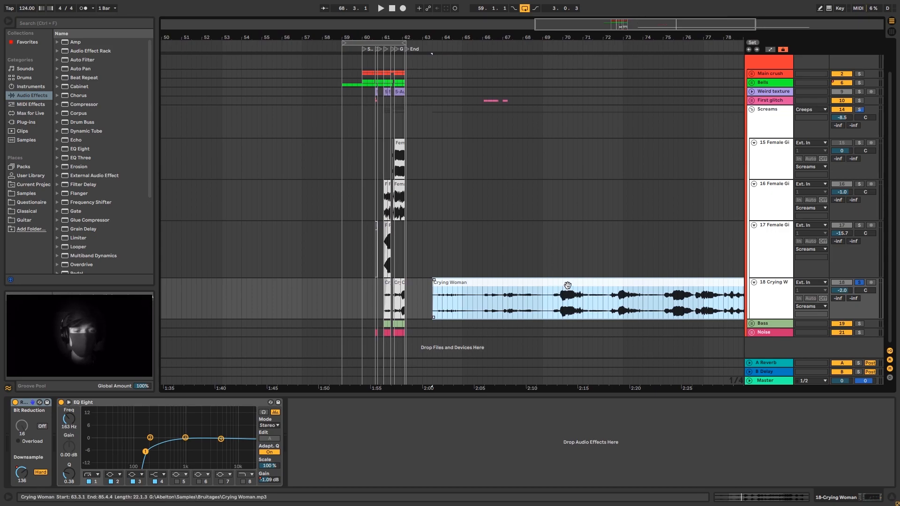
key("Delete")
- Select the Crying Woman clip at Second glitch, show the automation of Redux's hard downsampling on track 18, and hide it again
left_click_drag(616, 36, 582, 74)
left_click(388, 303)
left_click_drag(710, 23, 729, 91)
left_click(361, 280)
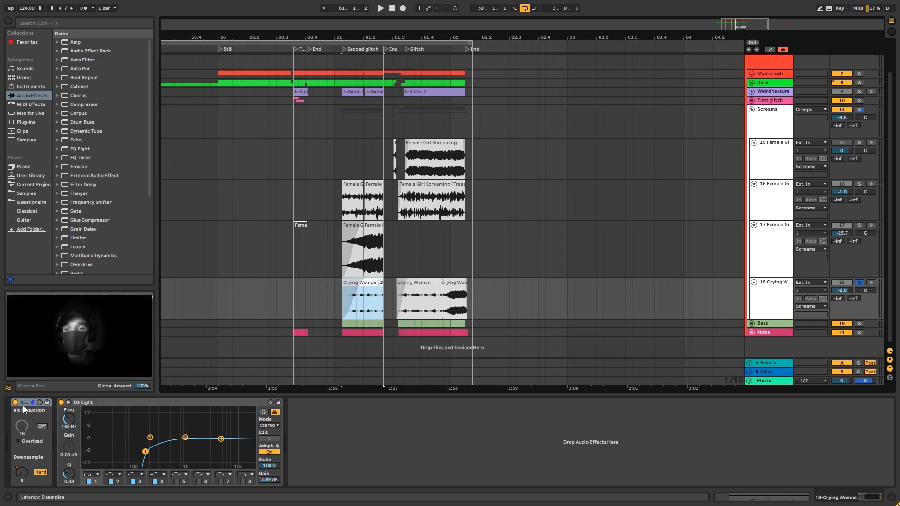
left_click(21, 474)
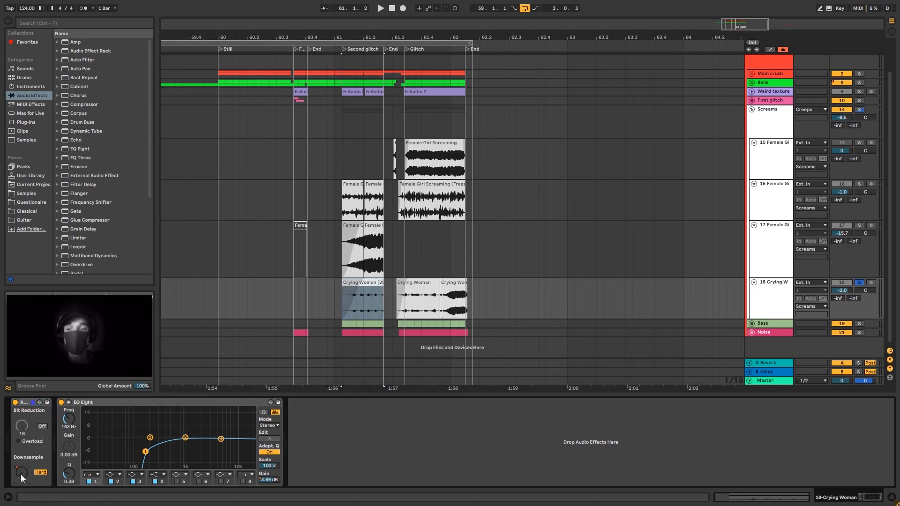
key("a")
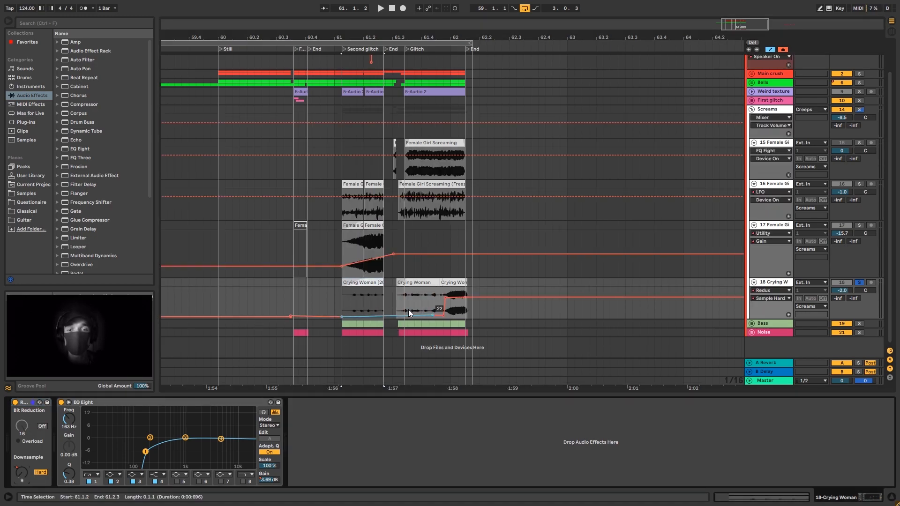
key("a")
- Play the Crying Woman clips on track 18 from the Second glitch locator, and stop playback
left_click(363, 291)
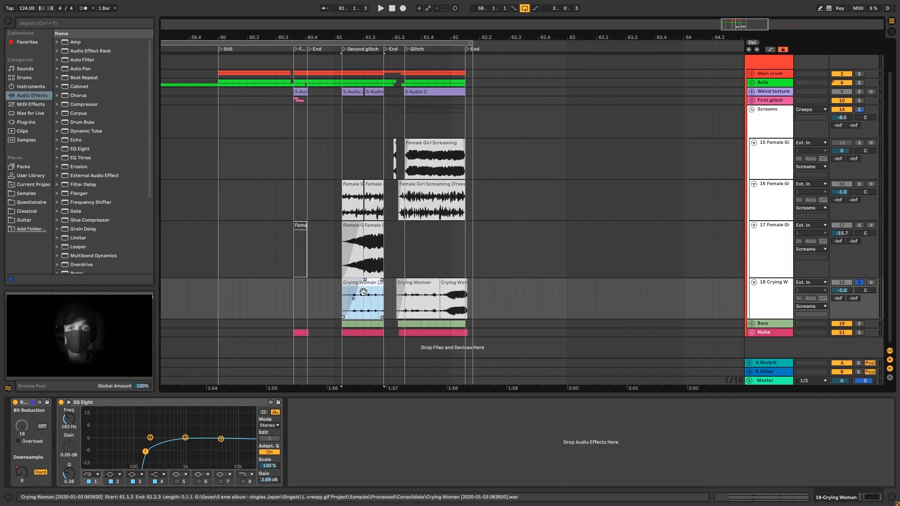
key("space")
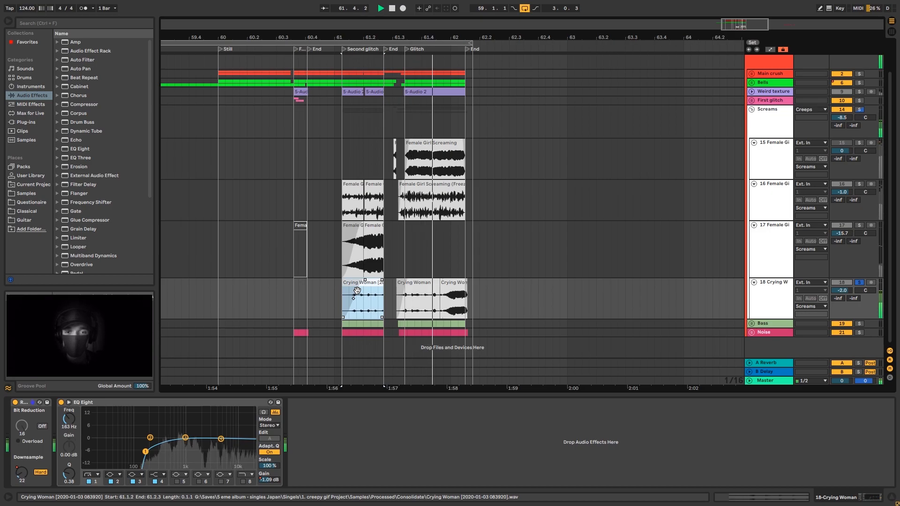
key("space")
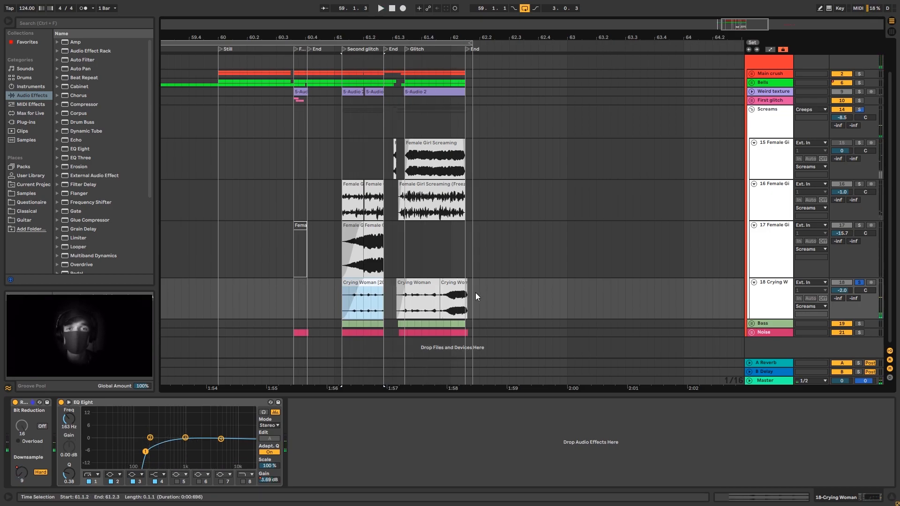
- Collapse the Screams group, expand the Bass group and select the Crushed bass track's first clip at Second glitch
left_click(751, 110)
left_click(752, 153)
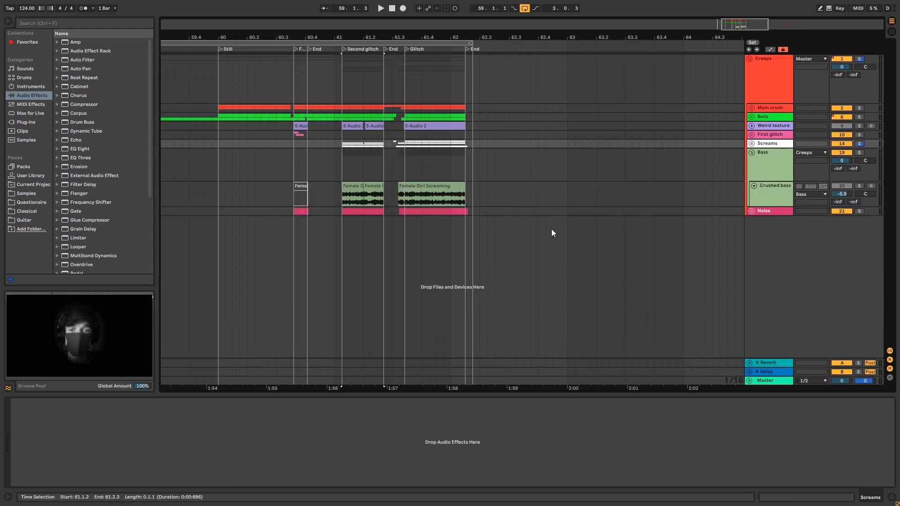
left_click(354, 186)
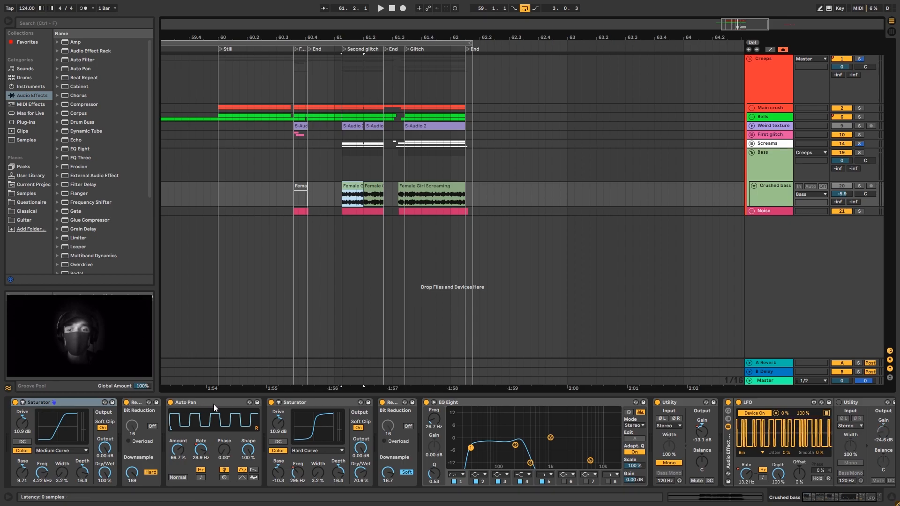
- Inspect the Crushed bass track's second Saturator, EQ Eight, Utility and LFO devices with automation shown in the arrangement
left_click(296, 402)
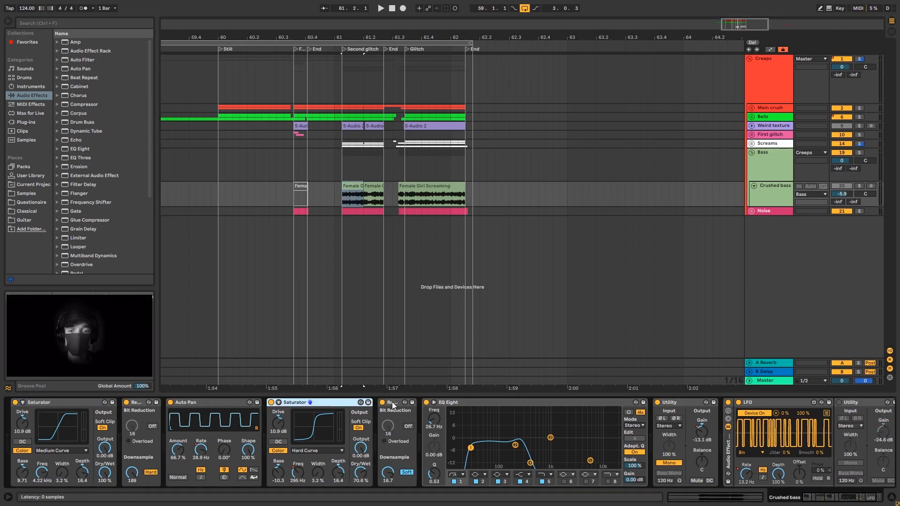
left_click(475, 402)
left_click(674, 404)
key("a")
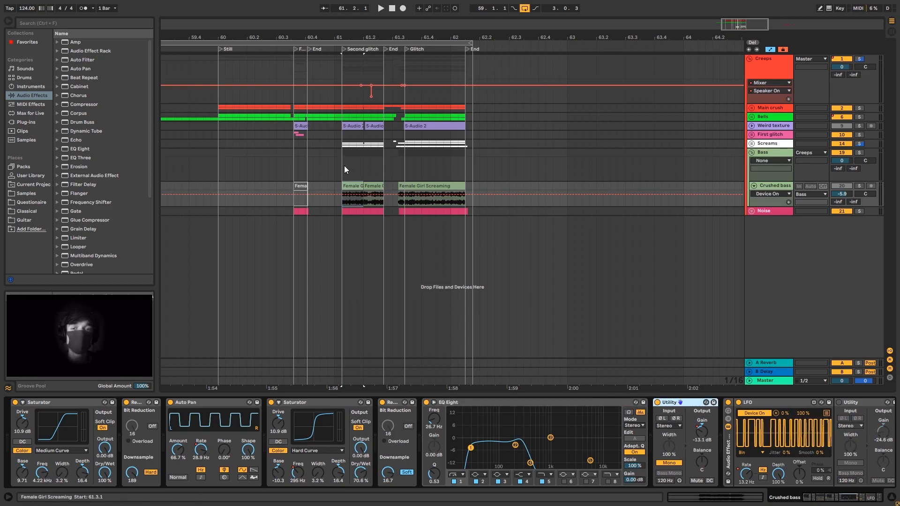
left_click_drag(845, 498, 858, 498)
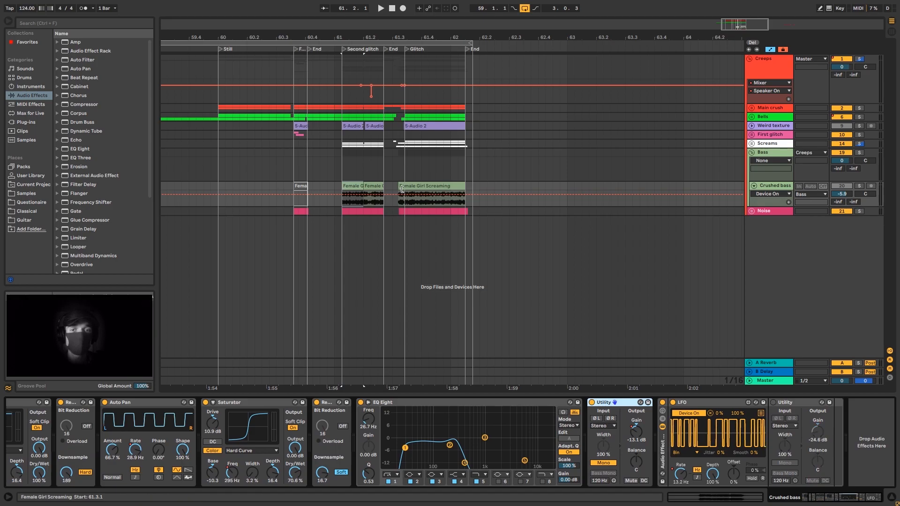
- Solo the Crushed bass track, play it from its first clip at Second glitch, and stop playback
left_click(356, 185)
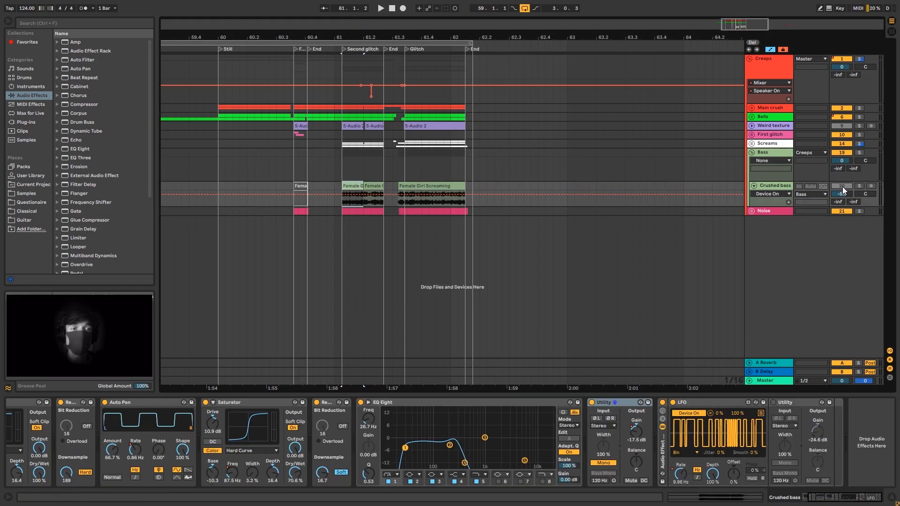
left_click(858, 186)
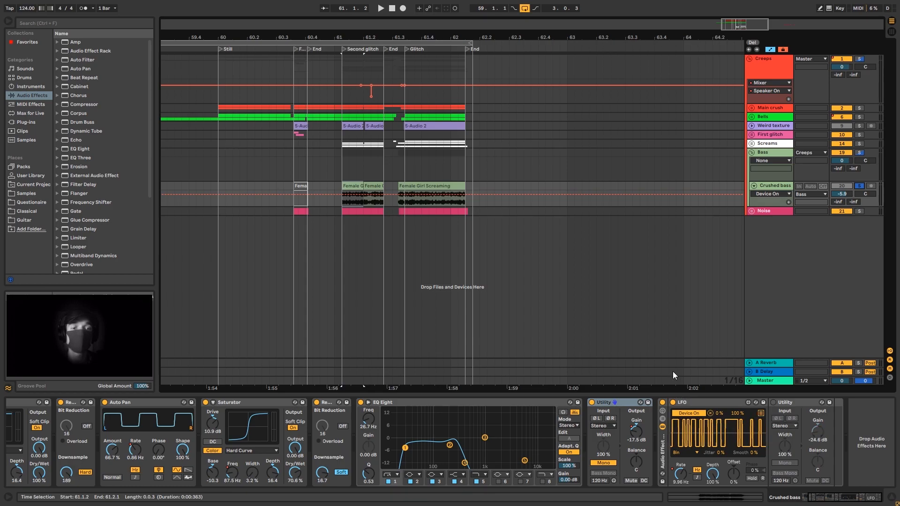
key("space")
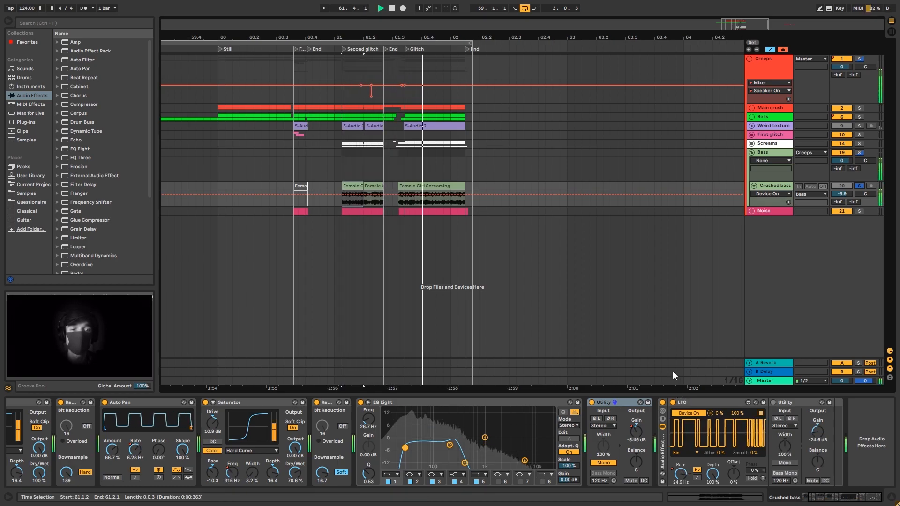
key("space")
- Audition the Crushed bass from Second glitch with the LFO's Audio Effect Rack bypassed, and re-enable the rack
left_click(662, 402)
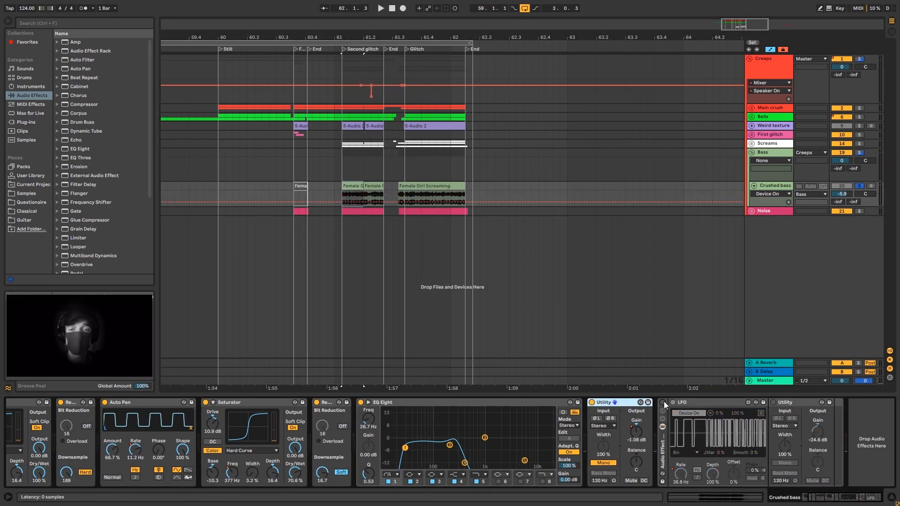
key("space")
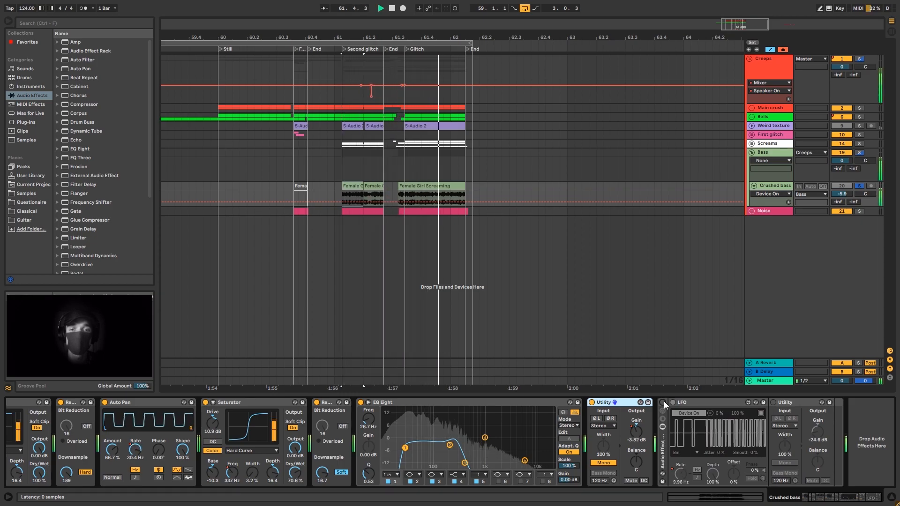
key("space")
left_click(662, 402)
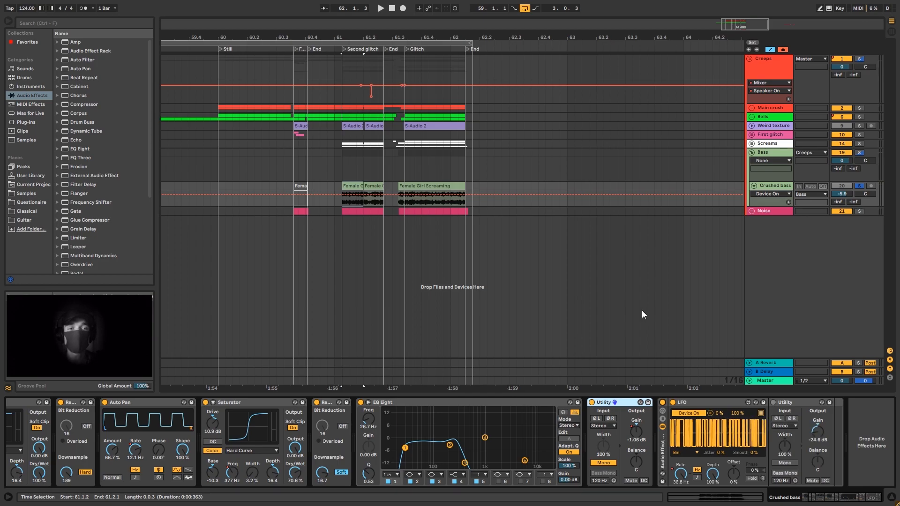
- Collapse the Bass group, expand the Noise group and examine the White noise track's device chain from Operator to the final EQ Eight
left_click(752, 151)
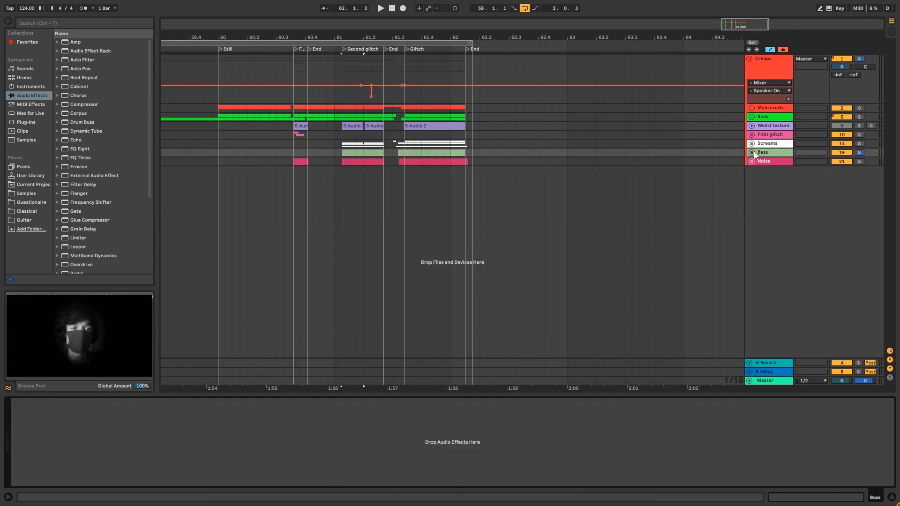
left_click_drag(743, 27, 737, 25)
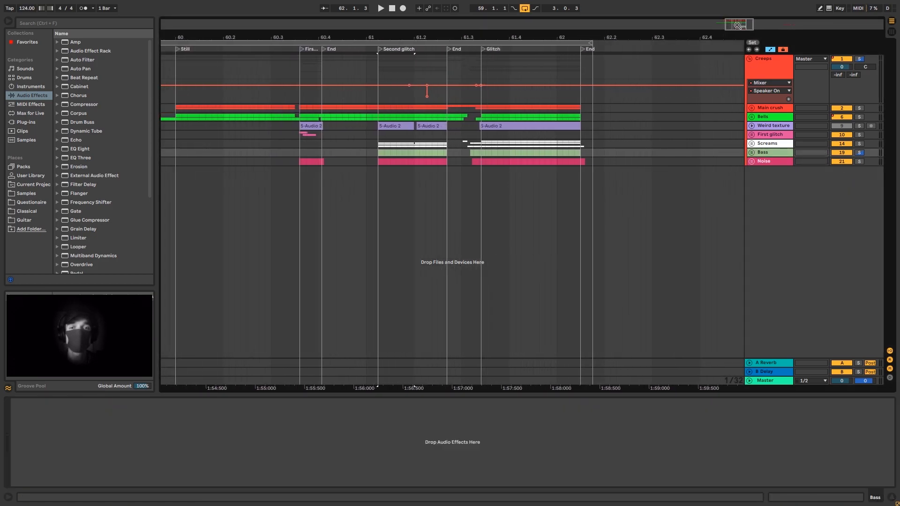
left_click(751, 161)
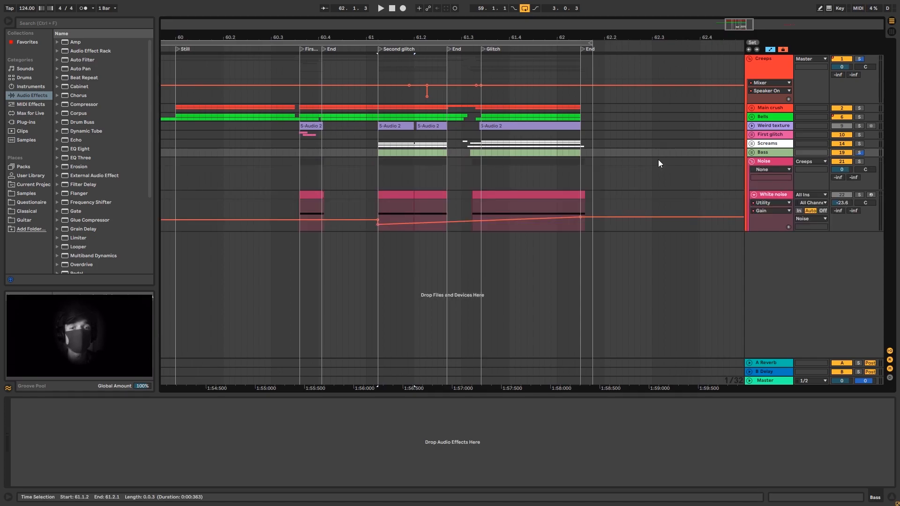
left_click(769, 194)
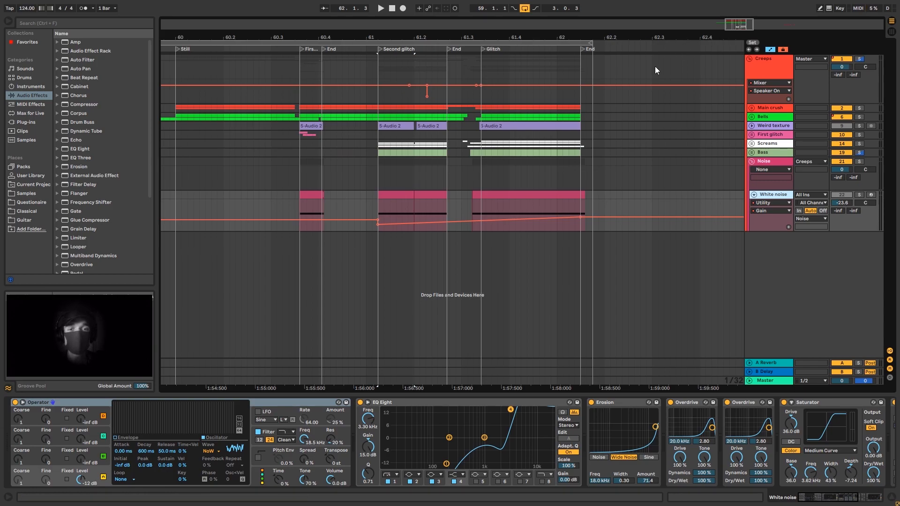
left_click(311, 200)
left_click_drag(826, 497, 825, 497)
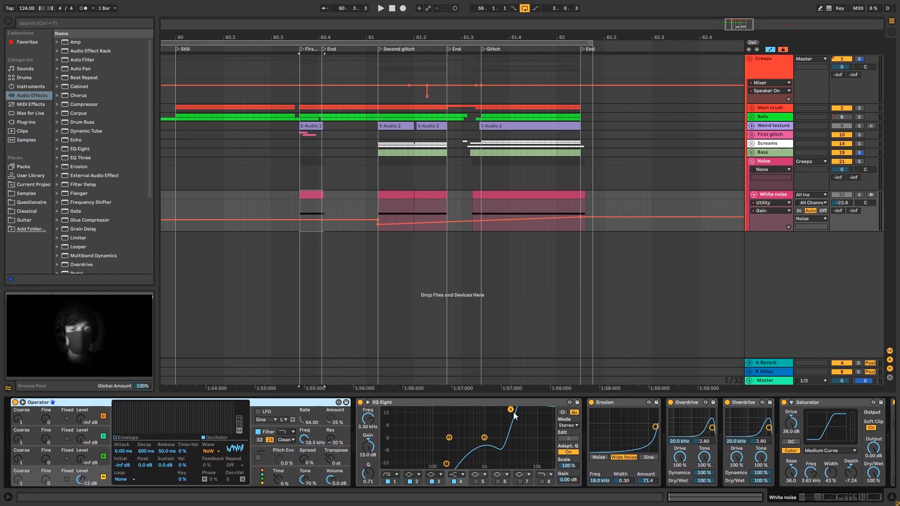
left_click_drag(834, 491, 883, 499)
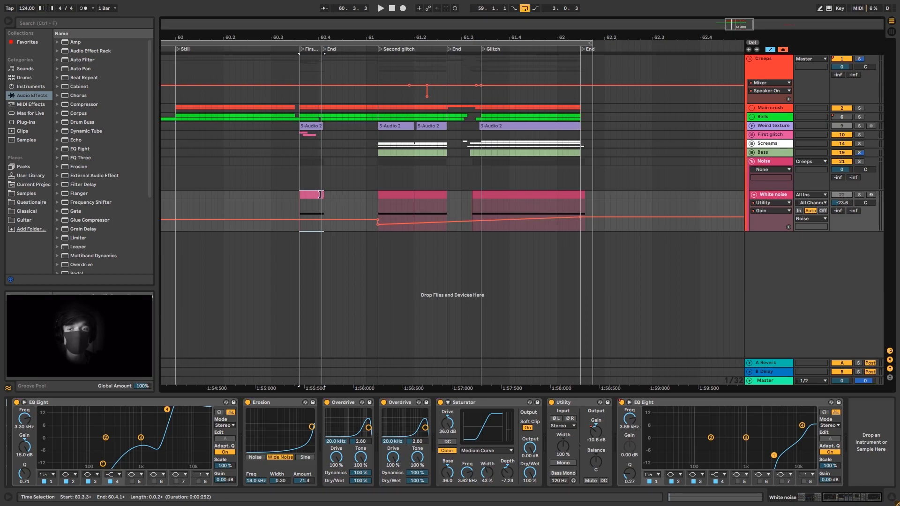
- Activate the White noise track, solo the Noise group and play from its first clip
left_click(841, 194)
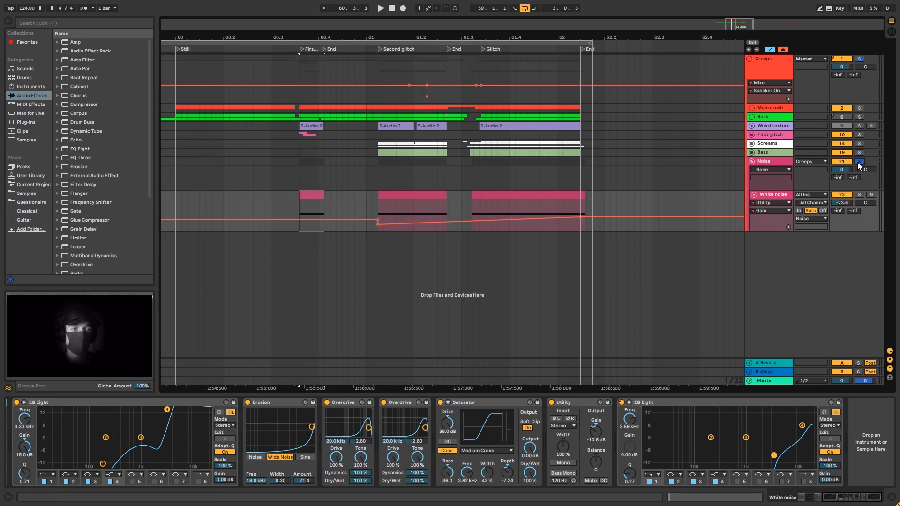
left_click(318, 194)
key("space")
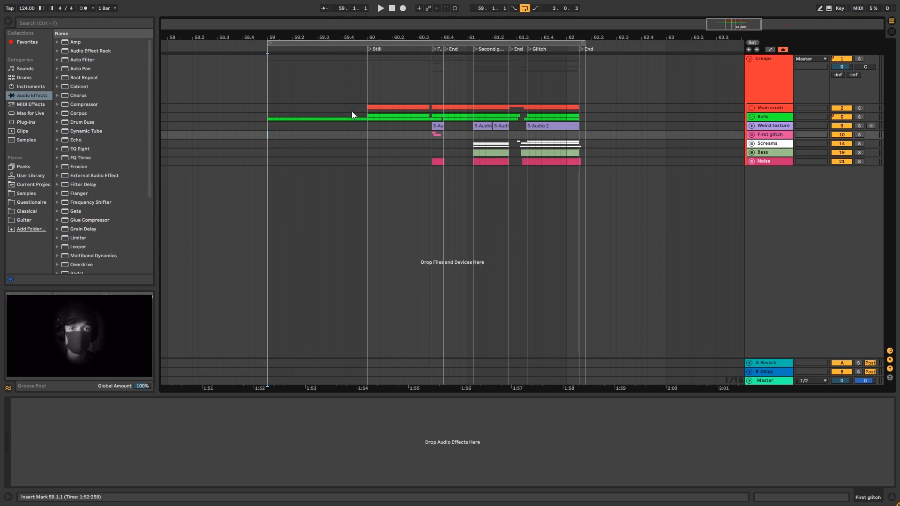
- Place the insert marker at 59.1.1 on the Main crush track
left_click(271, 109)
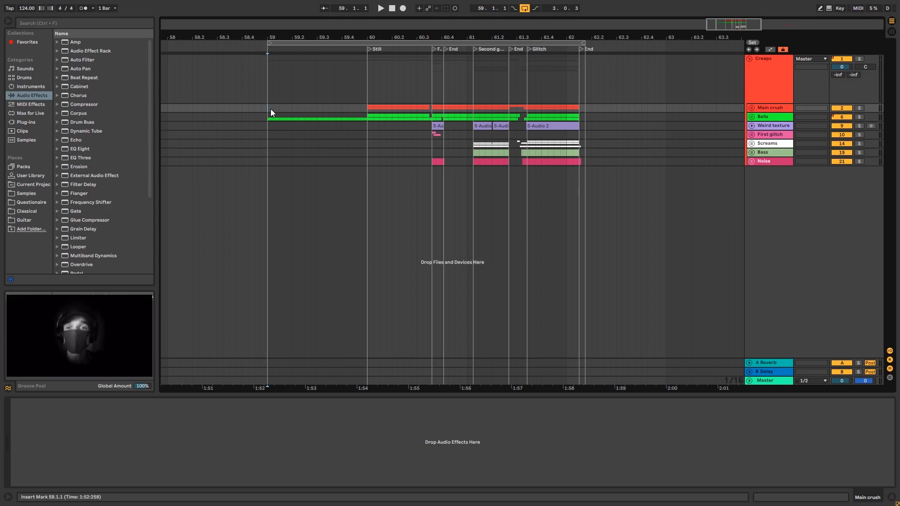